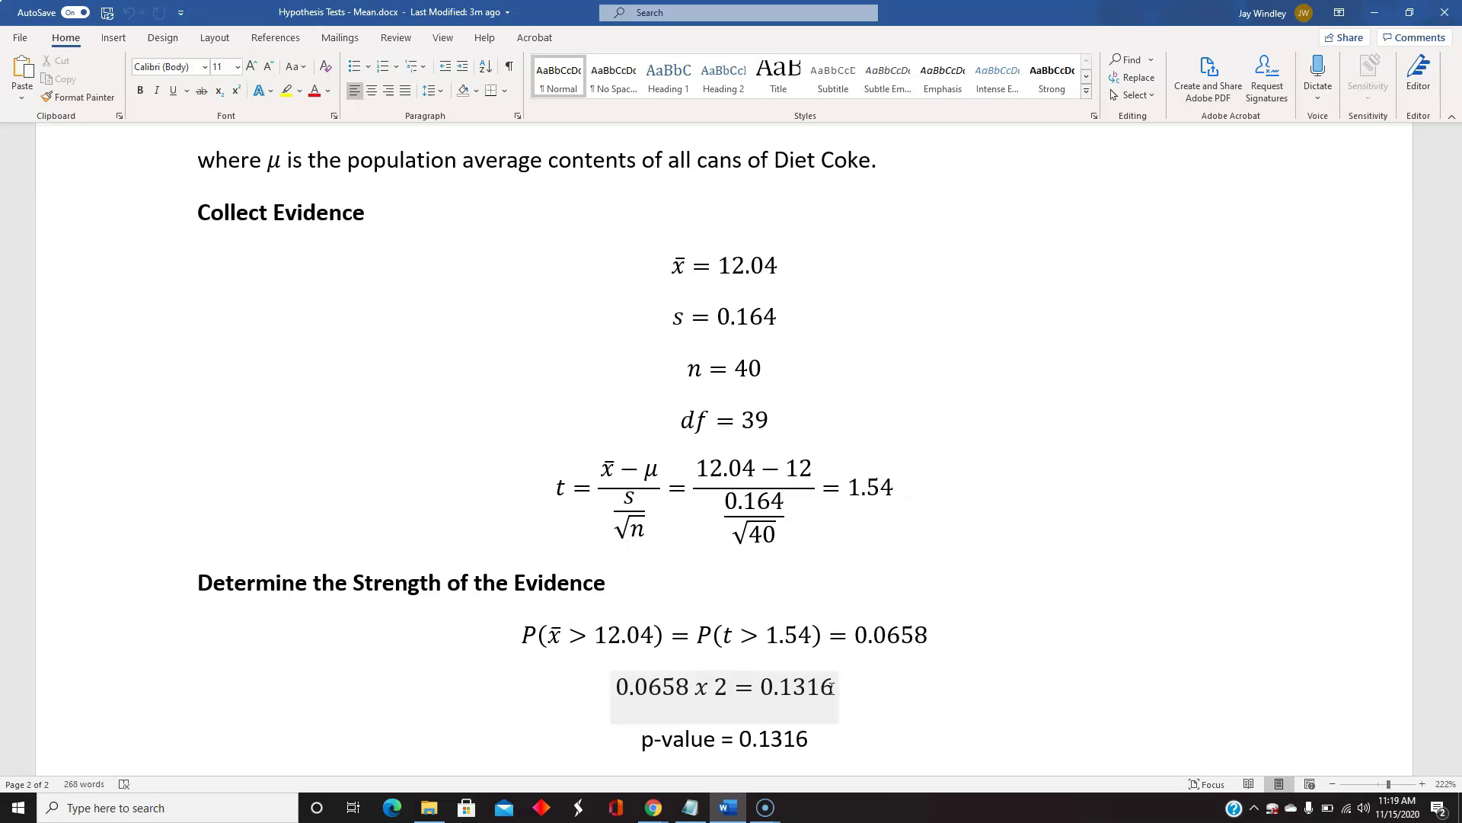
# Switch to Chrome and show Table A.3, Critical Values for the Student's t Distribution
pyautogui.hotkey('alt', 'Tab')
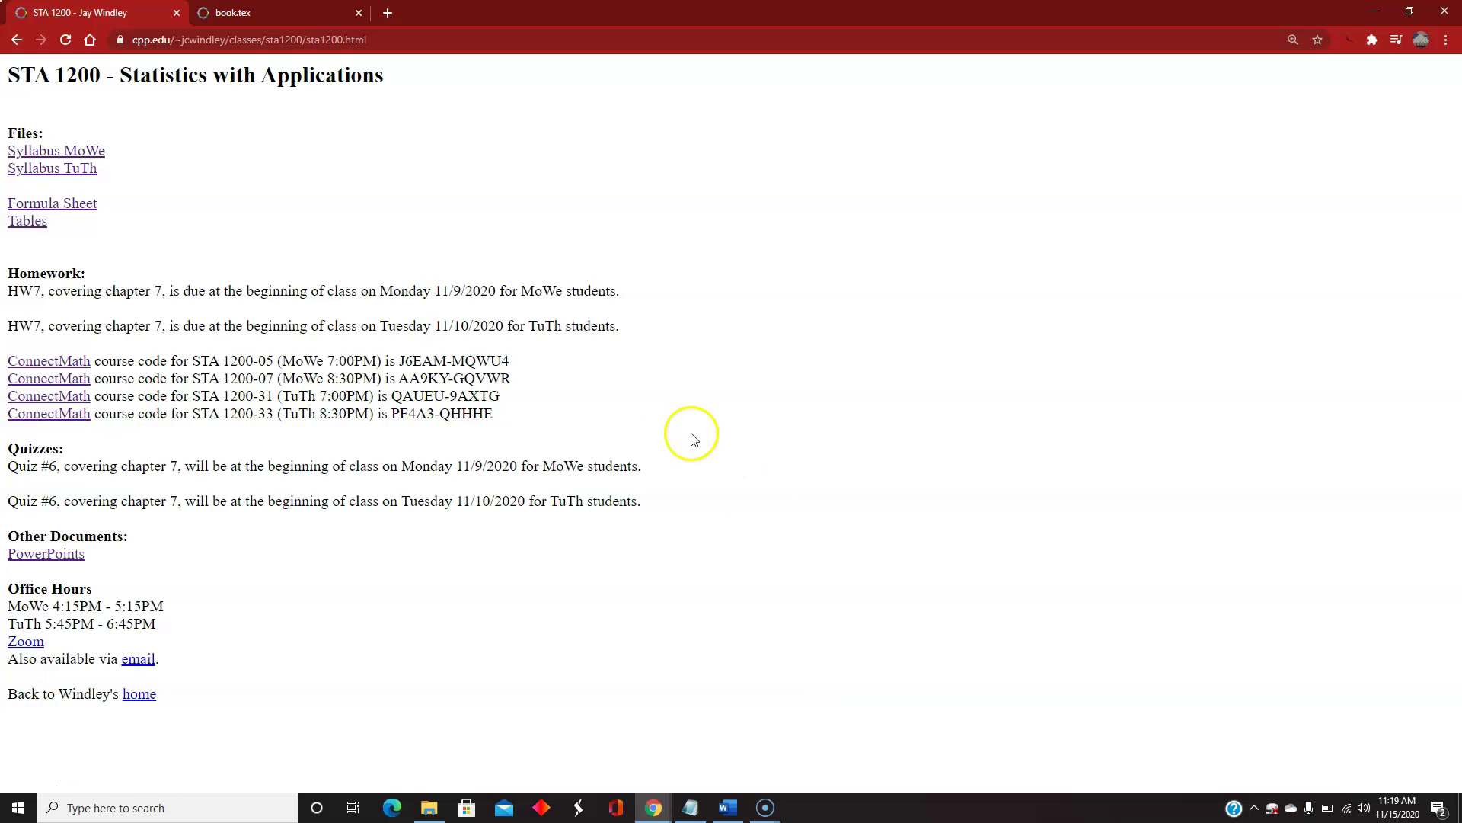
pyautogui.click(290, 13)
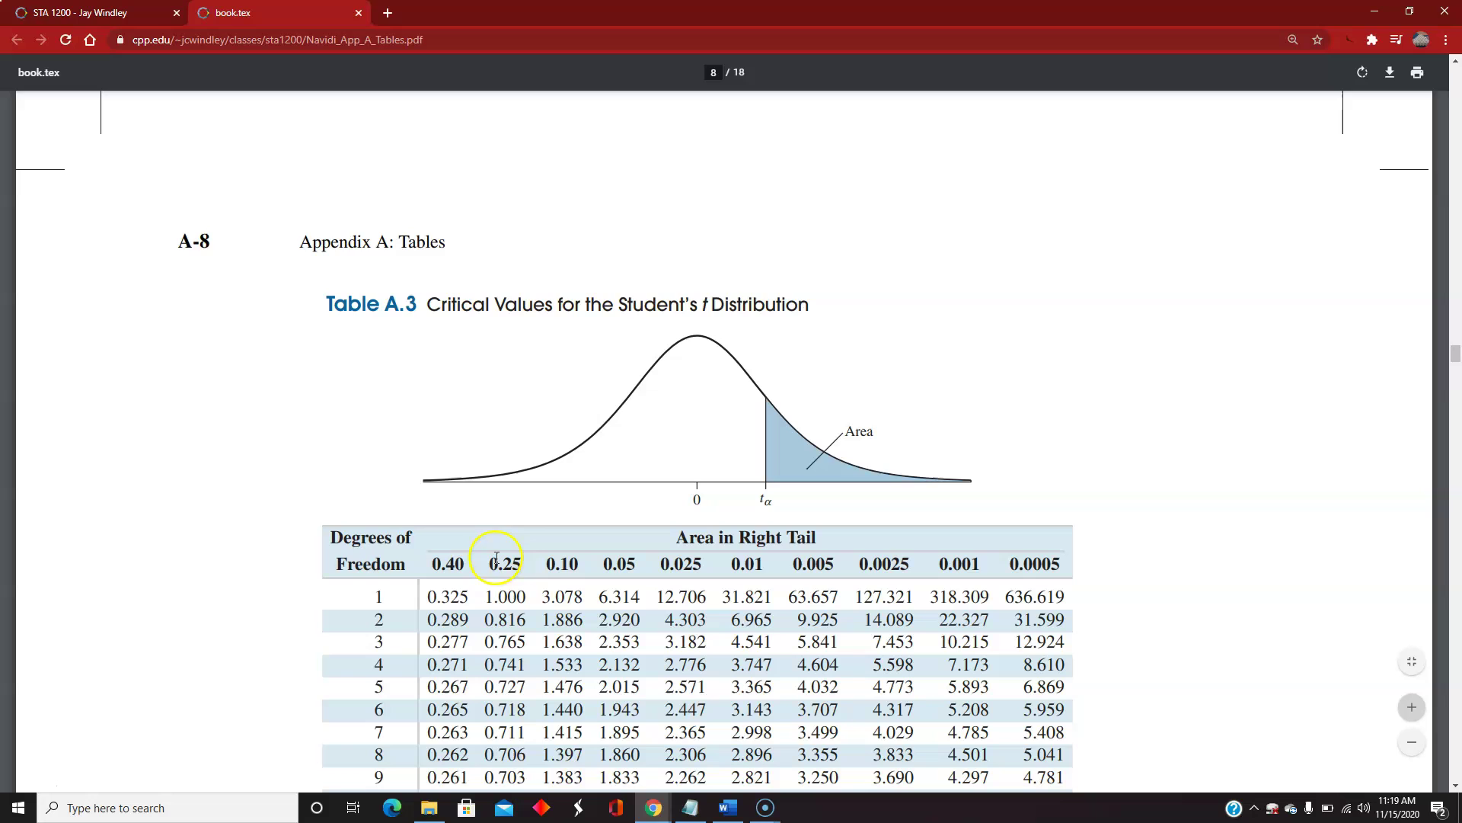
# Compare the notes' t value of 1.54 with the t-table, bringing the df 39 row into view
pyautogui.hotkey('alt', 'Tab')
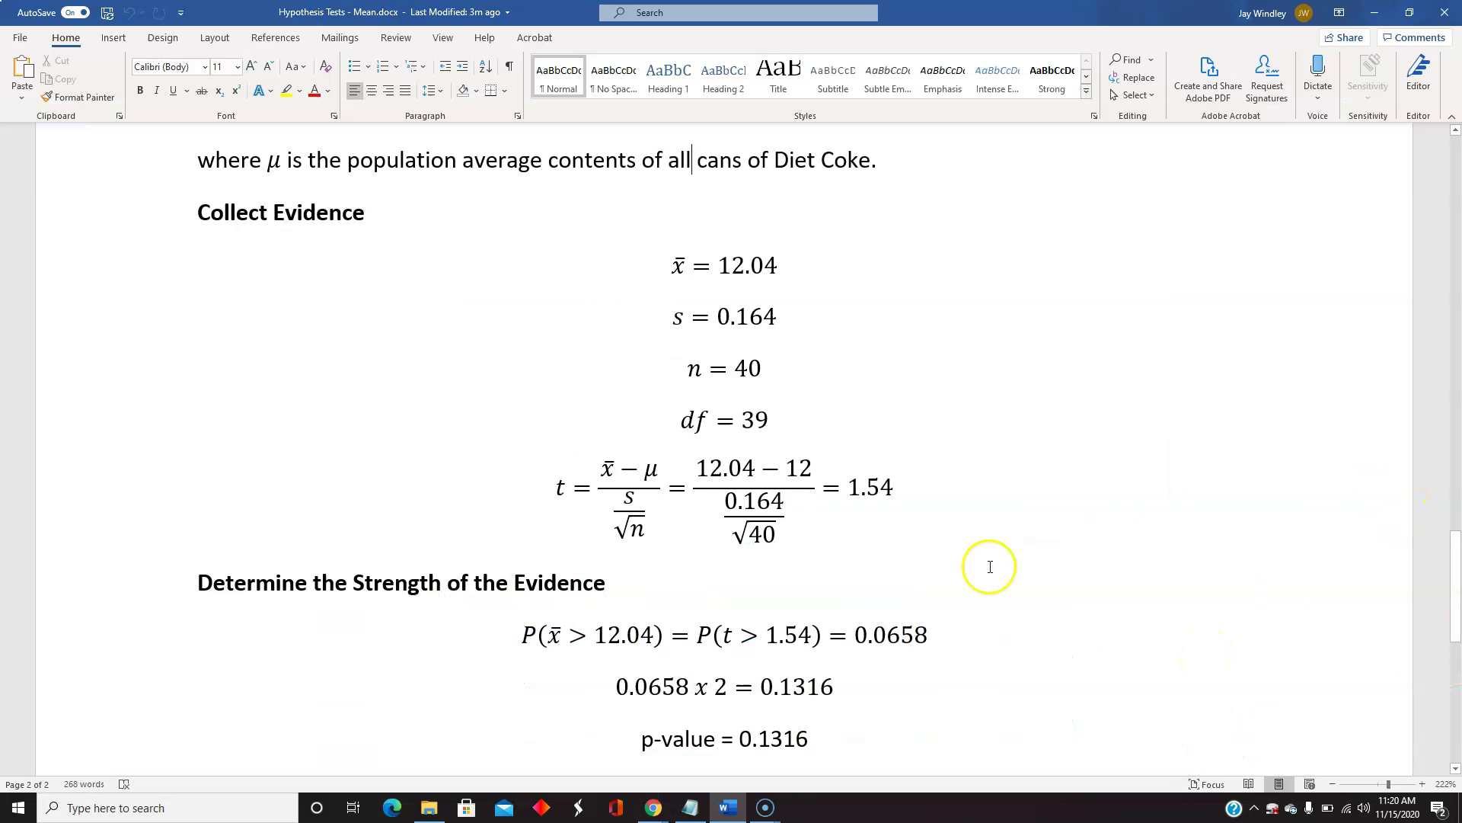
pyautogui.hotkey('alt', 'Tab')
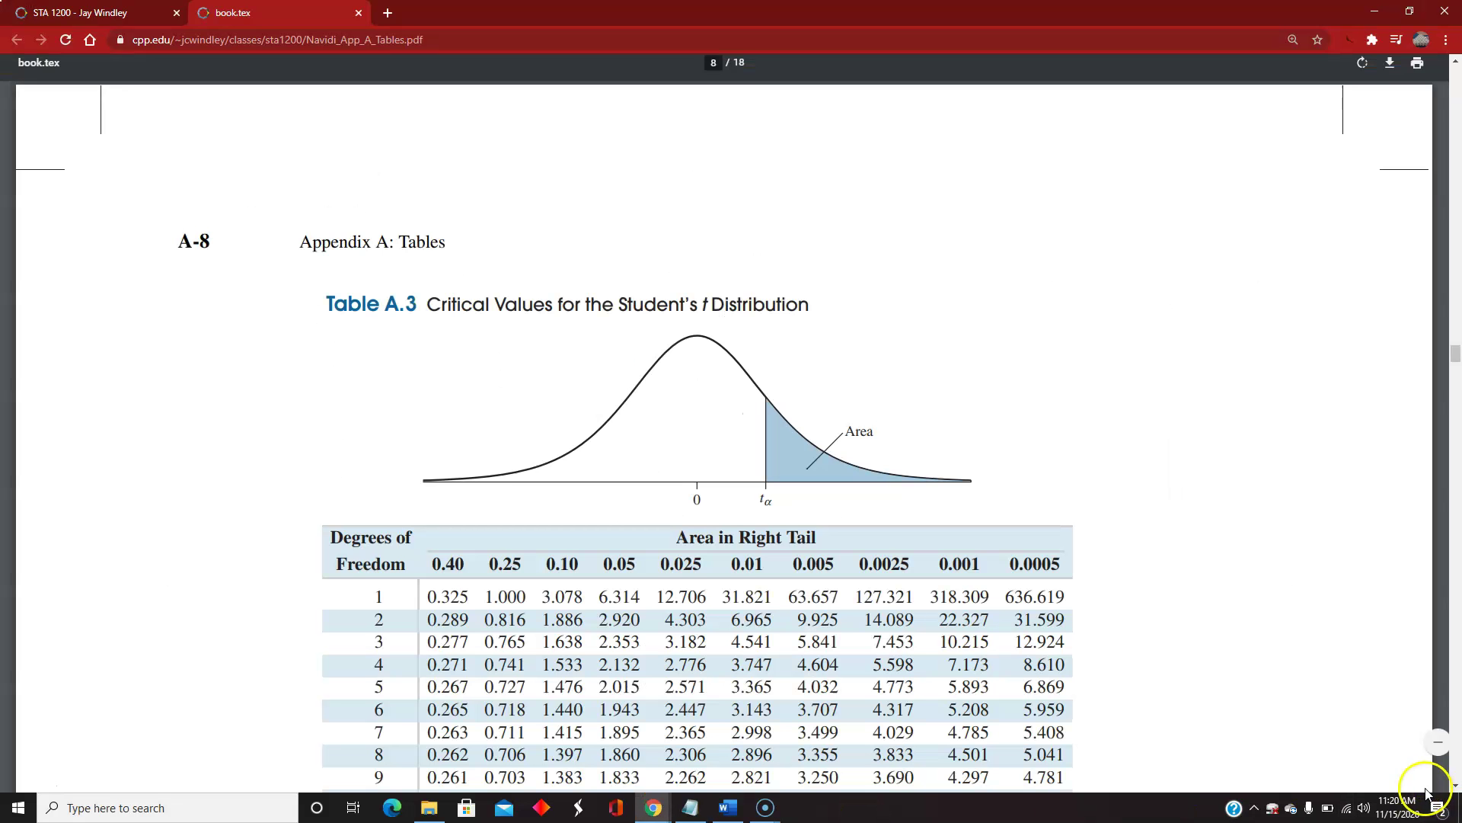
pyautogui.click(1455, 785)
pyautogui.moveTo(1454, 786); pyautogui.dragTo(1454, 788)
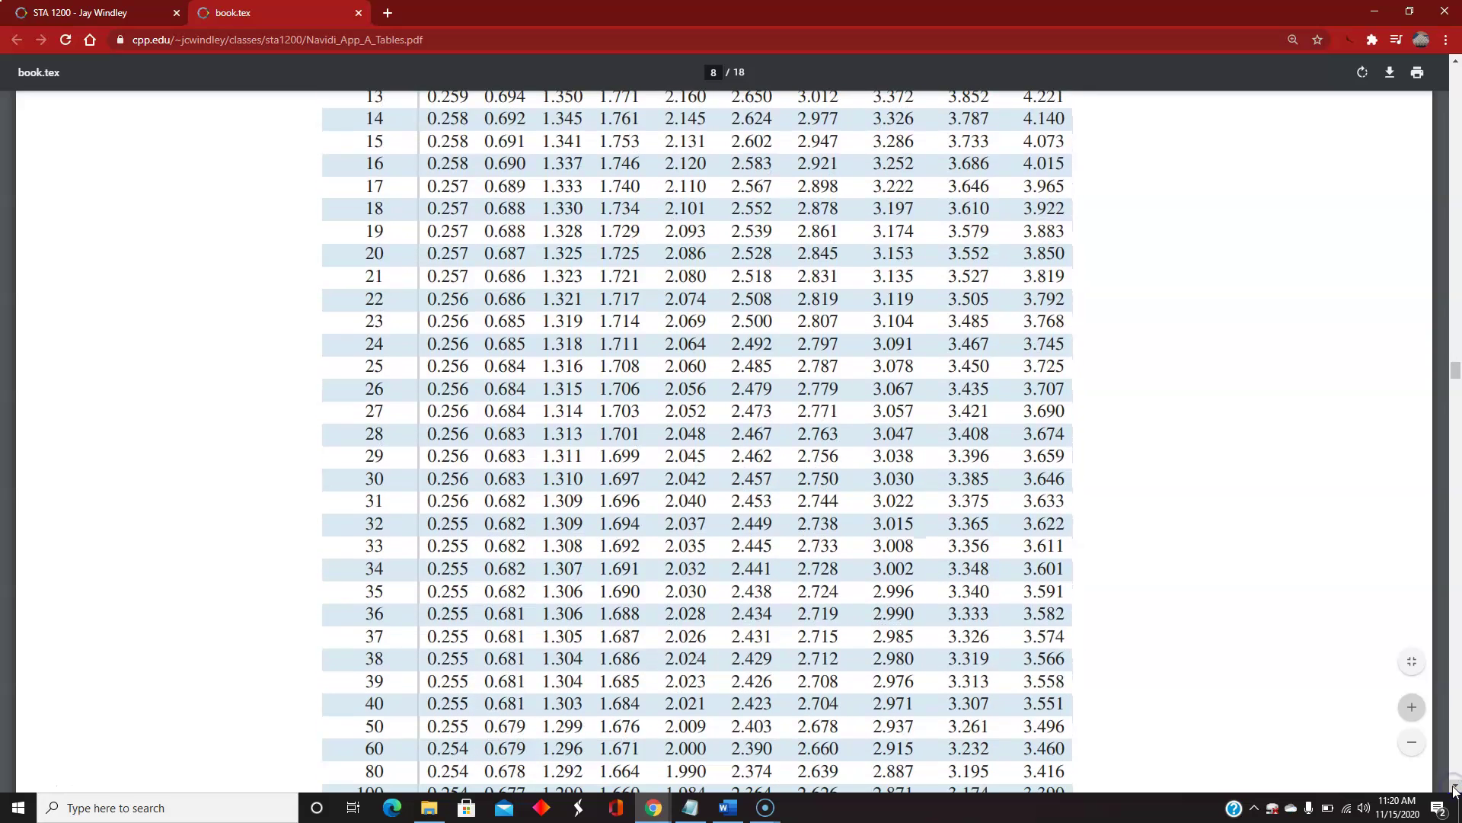
pyautogui.hotkey('alt', 'Tab')
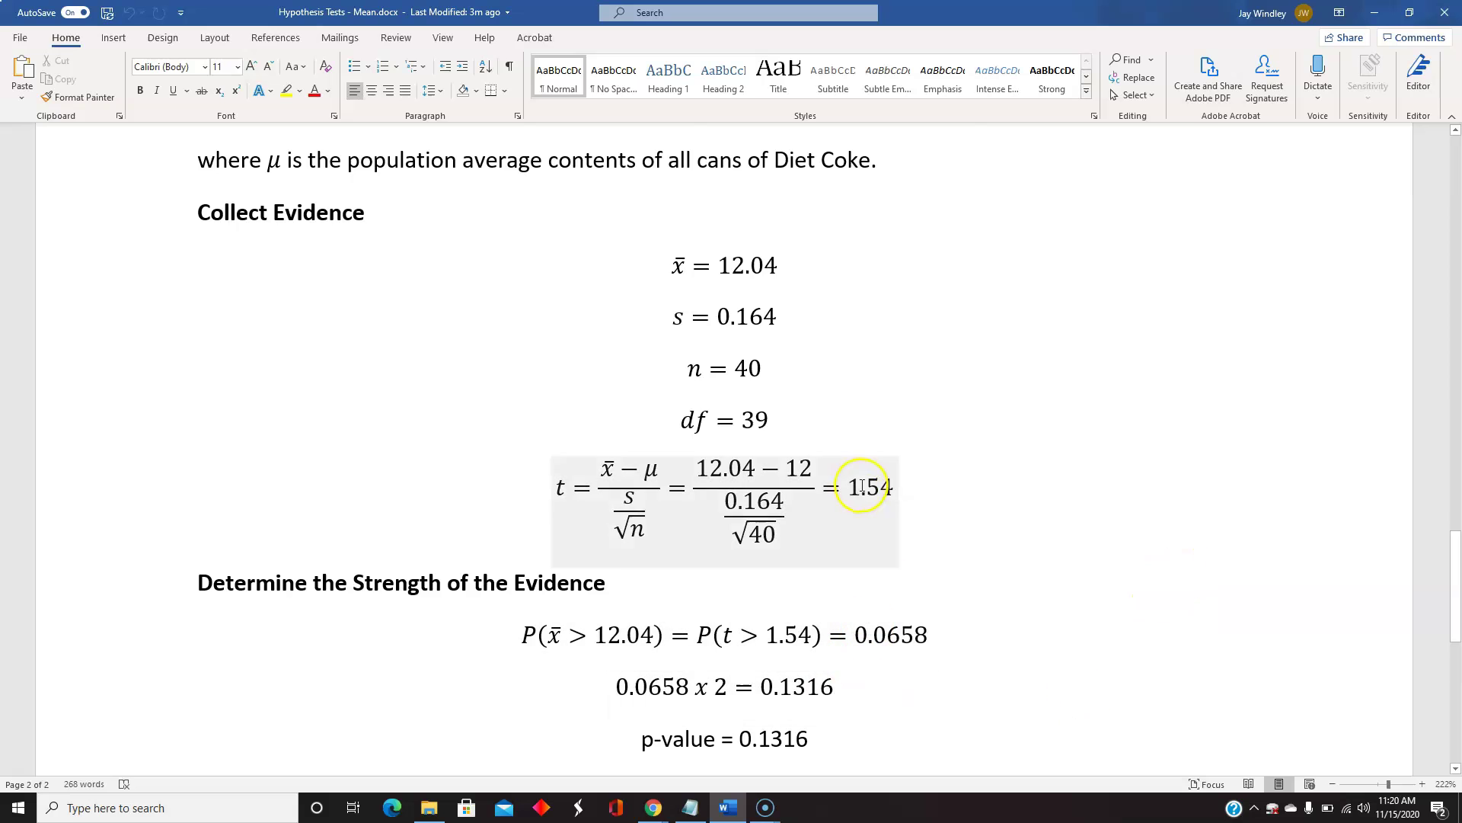
pyautogui.hotkey('alt', 'Tab')
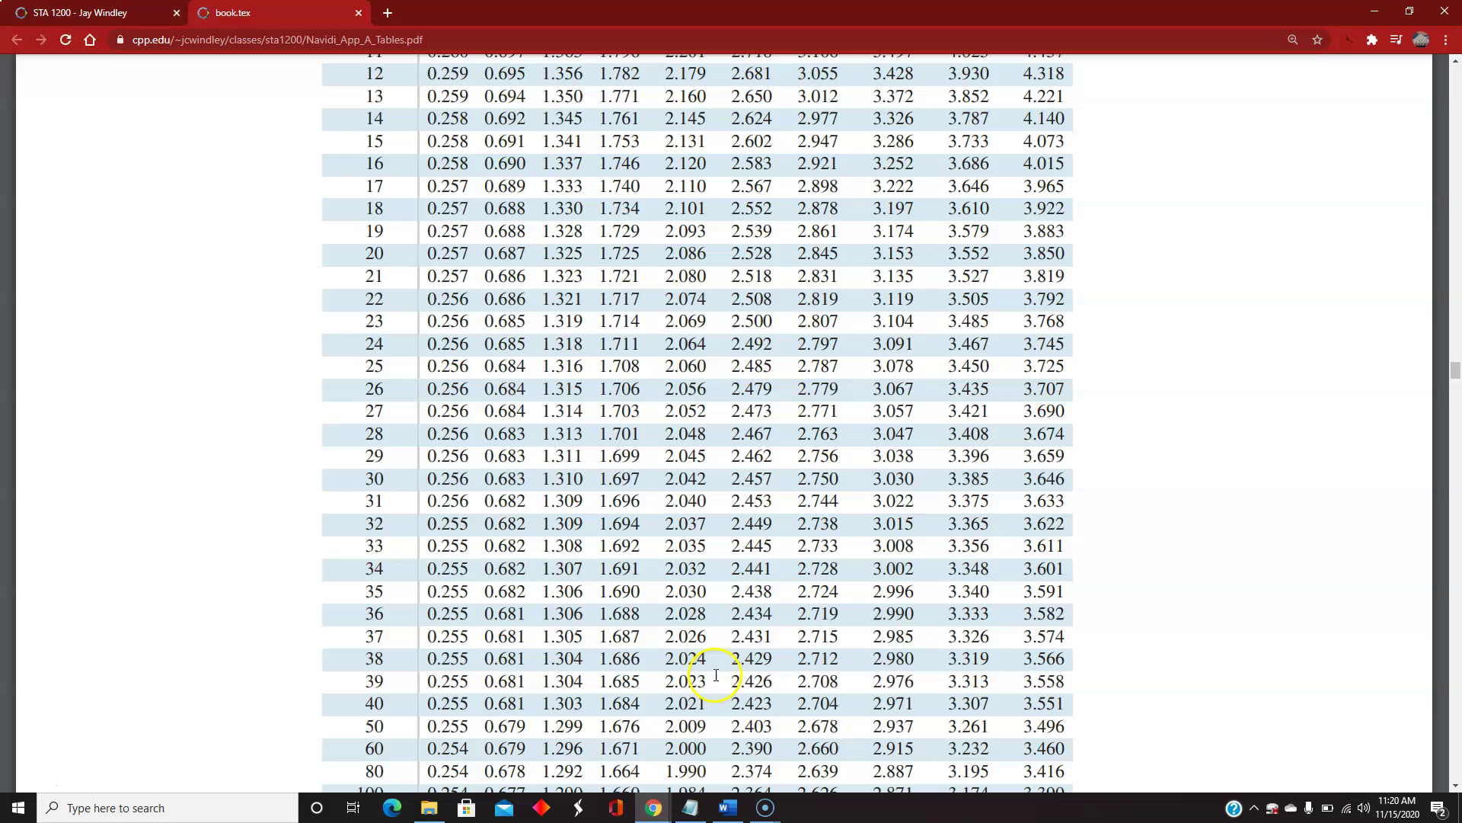
pyautogui.hotkey('alt', 'Tab')
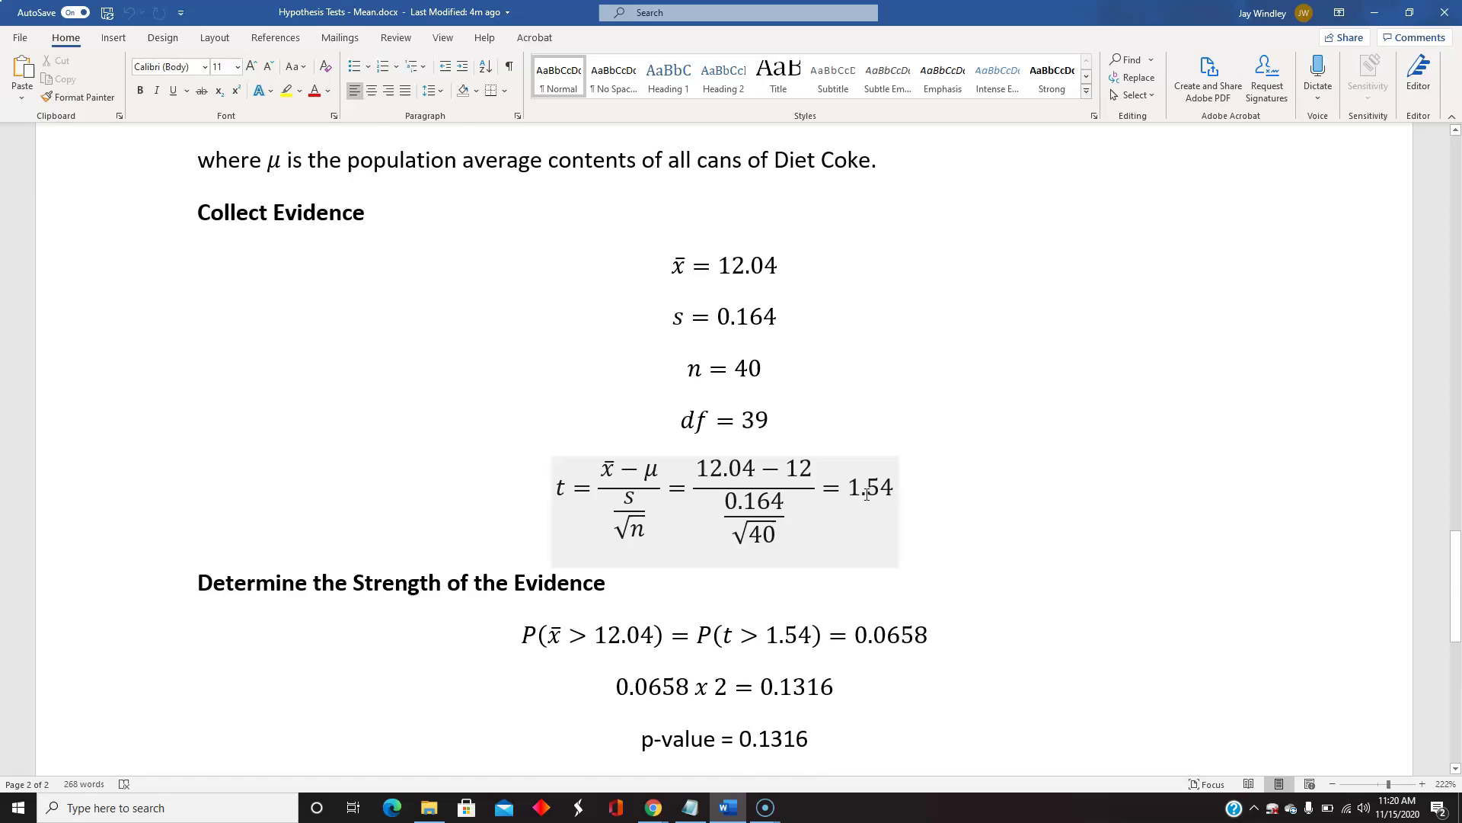
pyautogui.hotkey('alt', 'Tab')
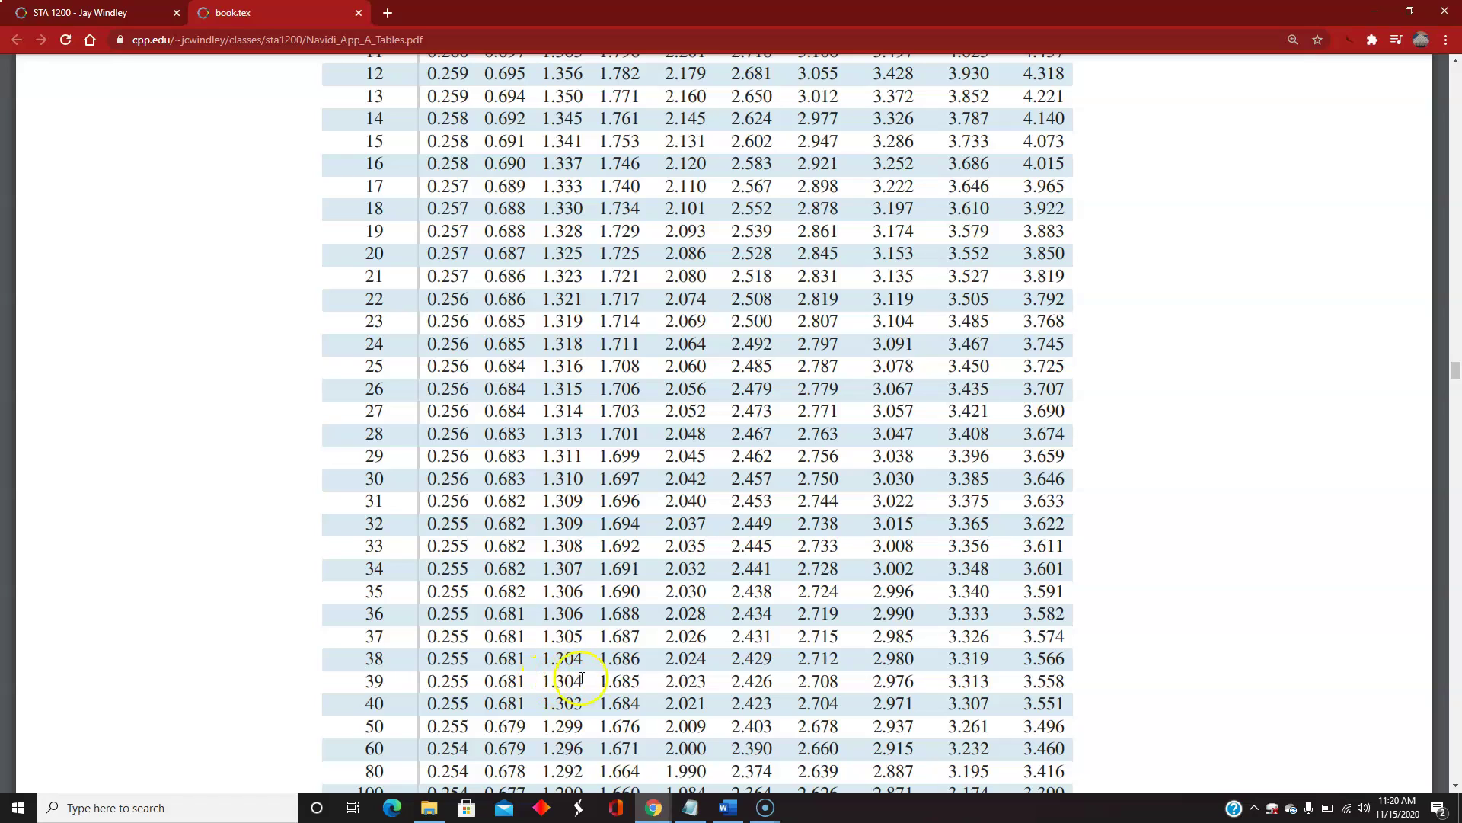
# Highlight 1.304 and 1.685 in row 39 and read their right-tail areas, 0.10 and 0.05
pyautogui.click(544, 680)
pyautogui.moveTo(544, 680); pyautogui.dragTo(647, 687)
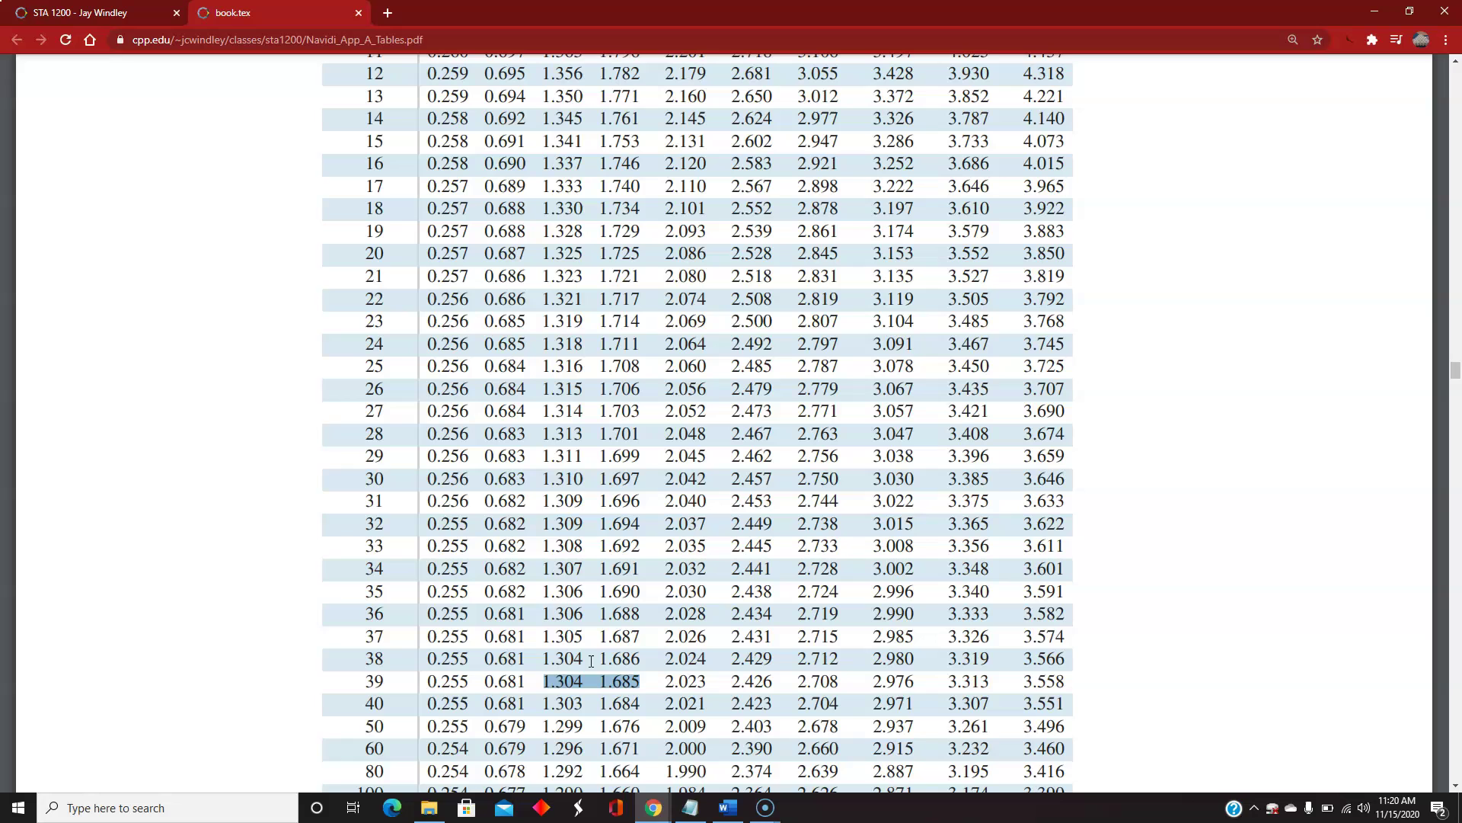
pyautogui.scroll(3, 591, 661)
pyautogui.scroll(2, 591, 661)
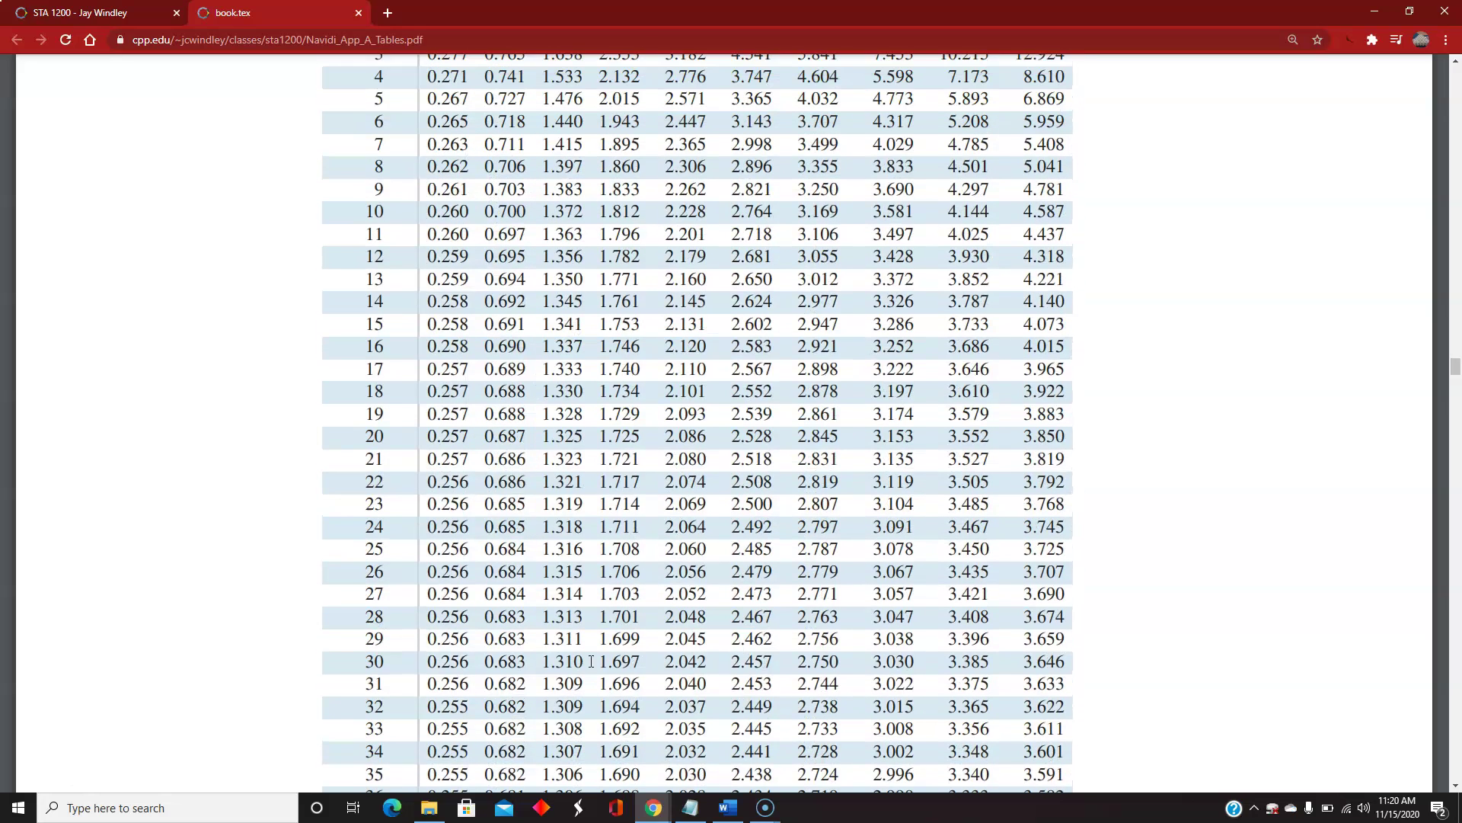
pyautogui.scroll(2, 591, 661)
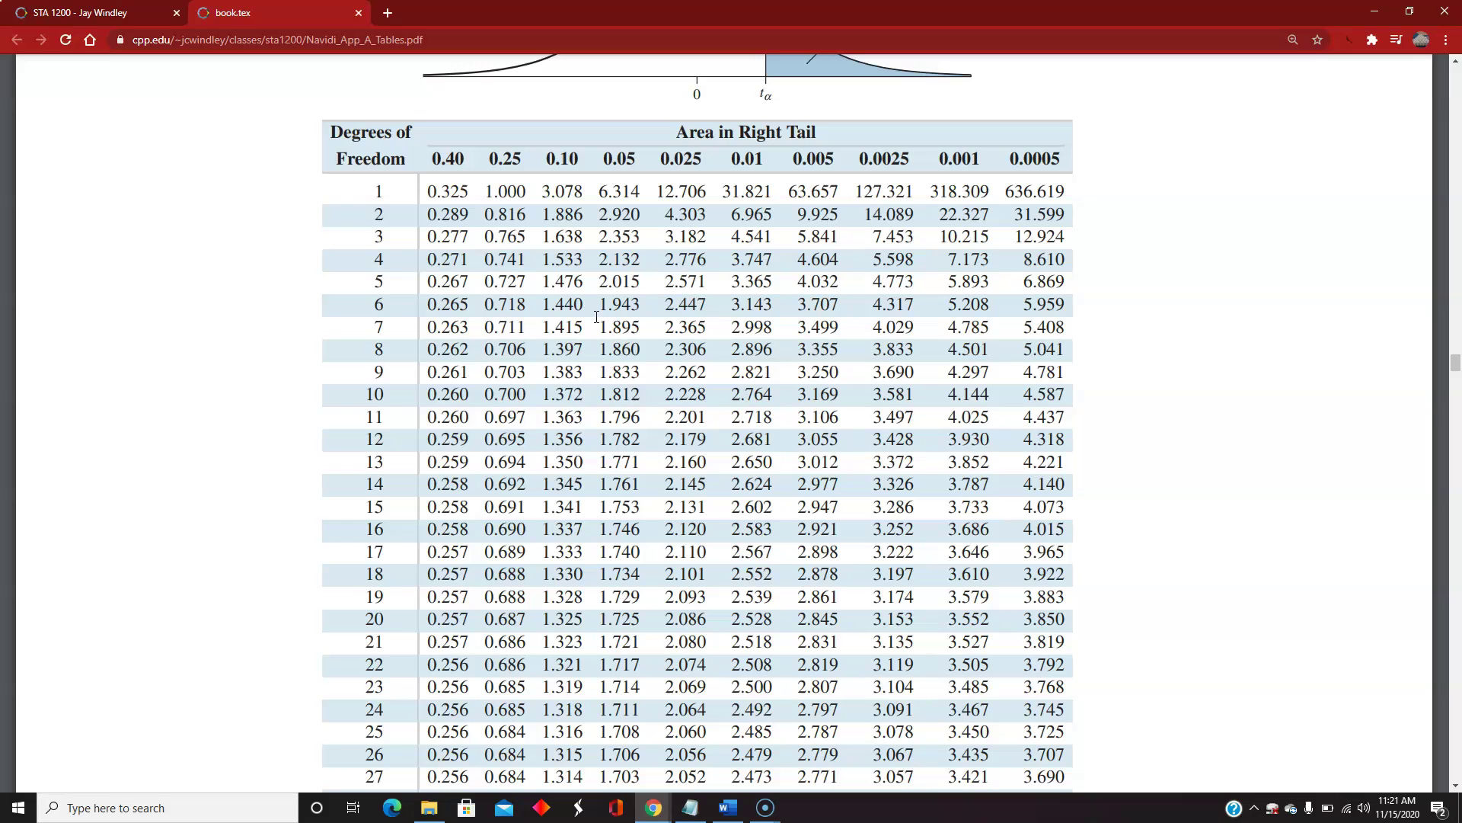
# In Word, add a line 'P(t > 1.54) = between 0.05 and 0.10' under the P(x̄ > 12.04) equation
pyautogui.hotkey('alt', 'Tab')
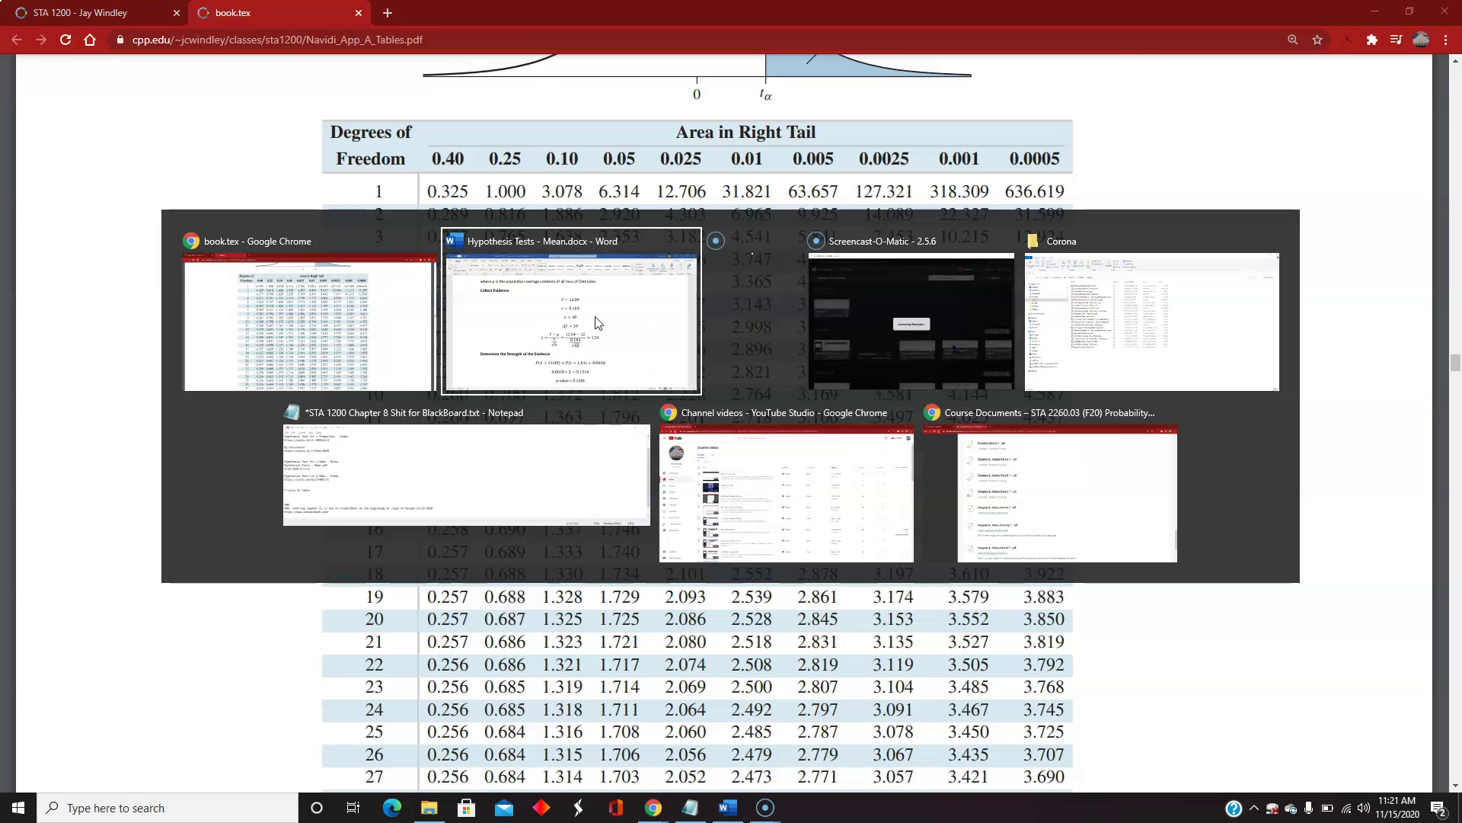
pyautogui.press('Down')
pyautogui.press('Down')
pyautogui.press('Down')
pyautogui.press('Down')
pyautogui.press('Down')
pyautogui.press('Down')
pyautogui.press('Down')
pyautogui.press('Down')
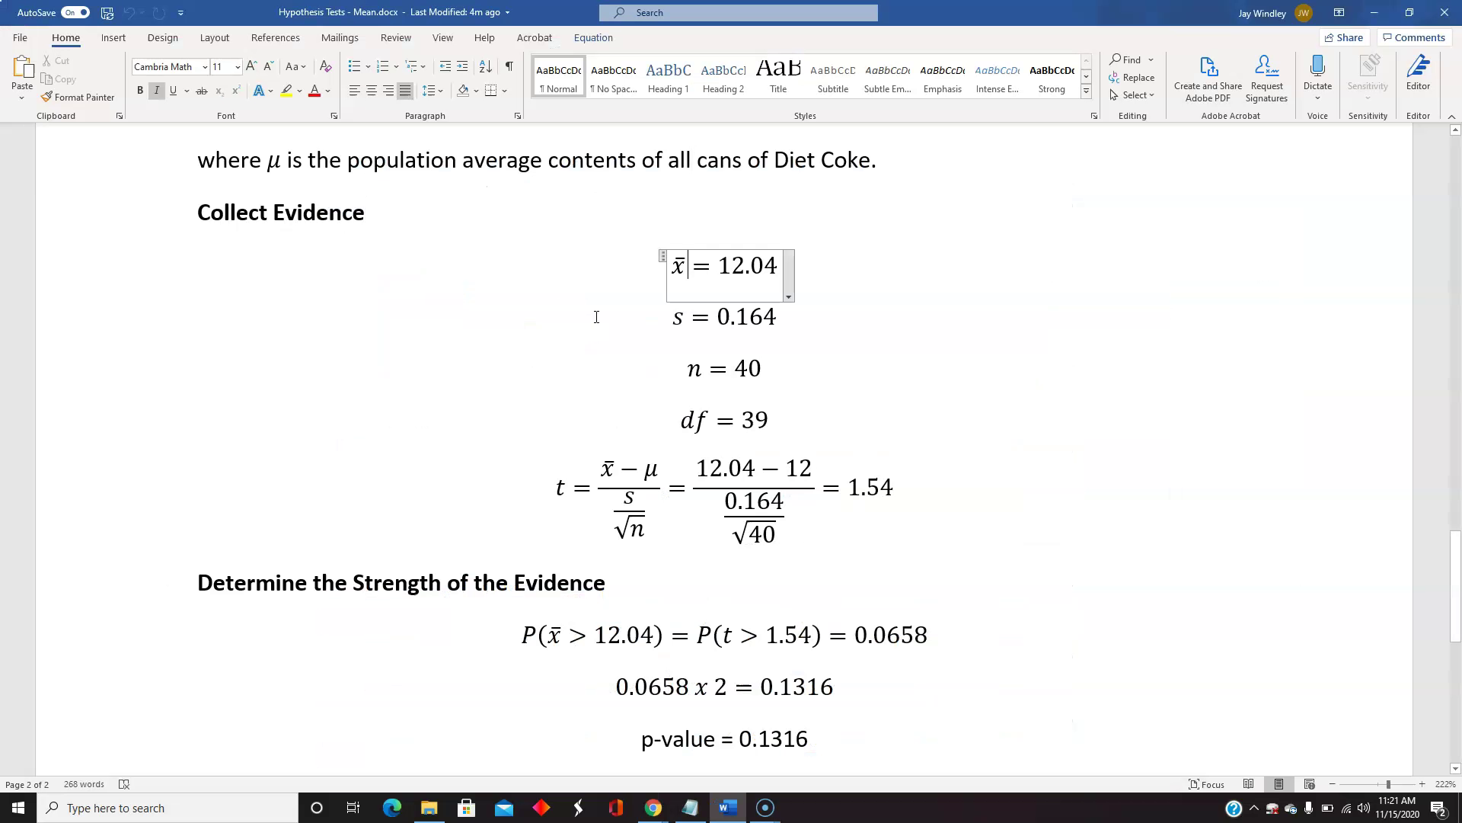
pyautogui.press('Down')
pyautogui.press('Down')
pyautogui.press('Down')
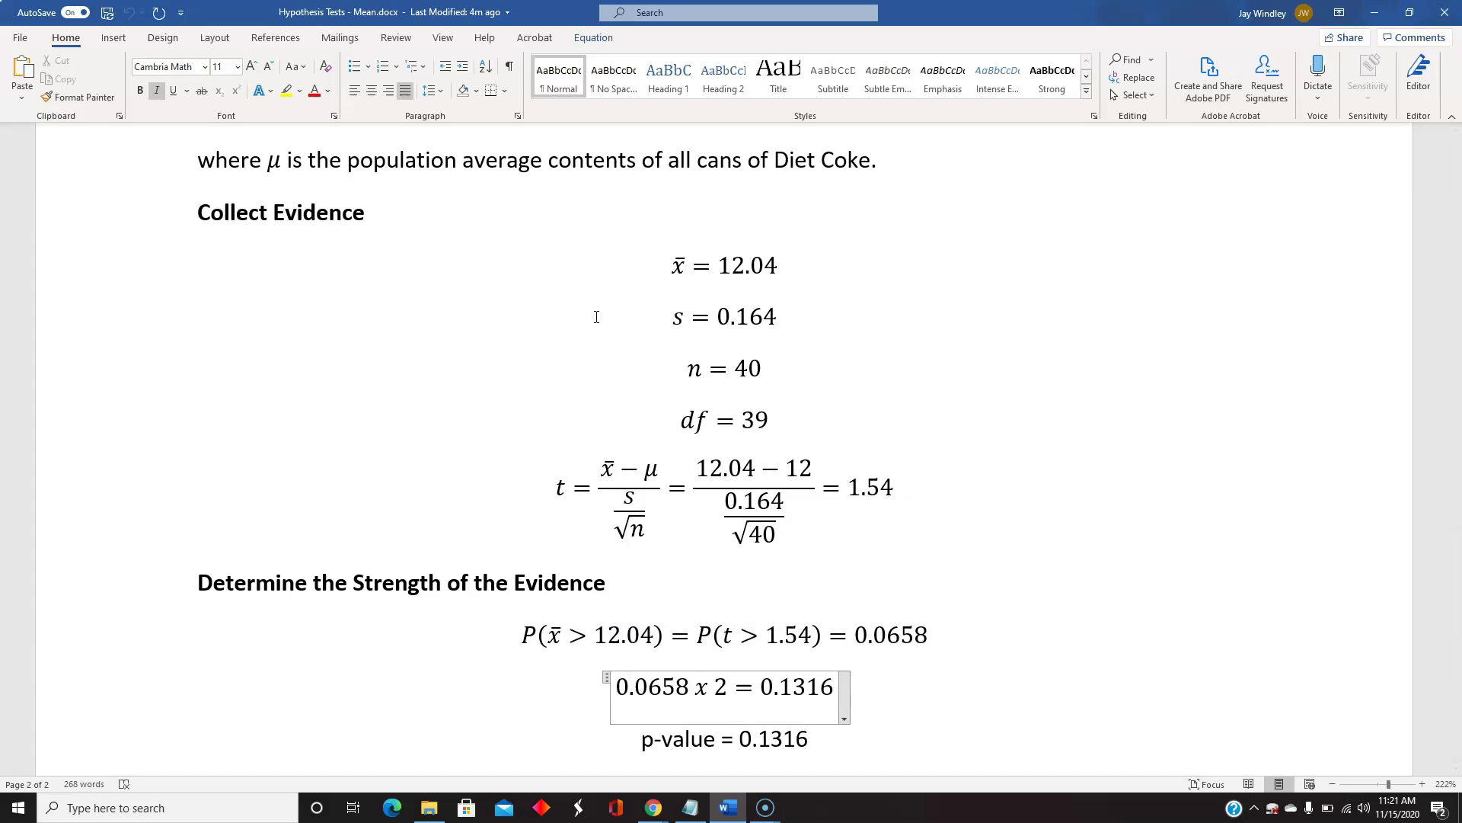
pyautogui.press('Left')
pyautogui.press('Return')
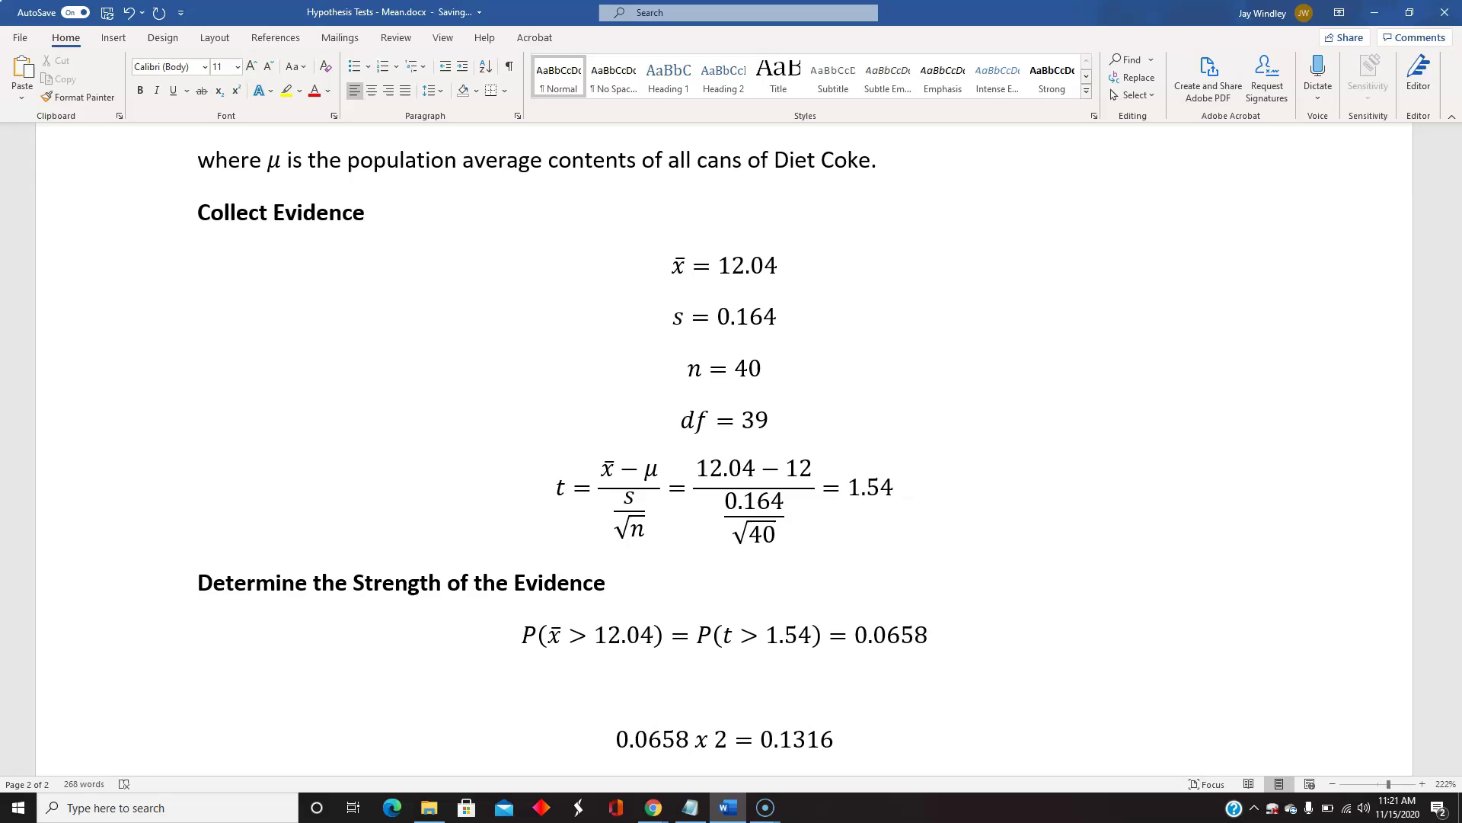
pyautogui.write('P(t > 1.54) = be')
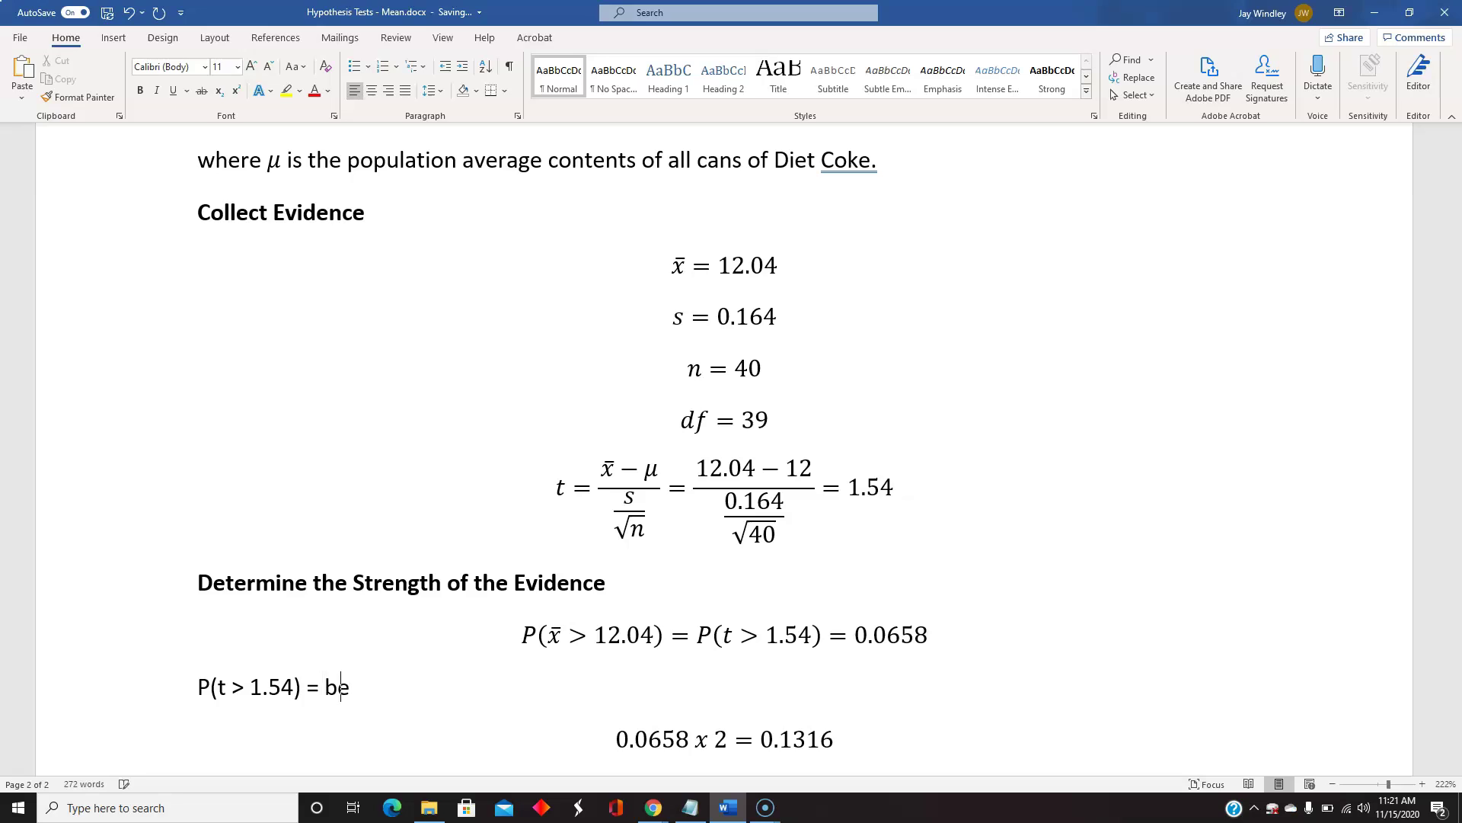
pyautogui.write('tween 0.05 and 0.10')
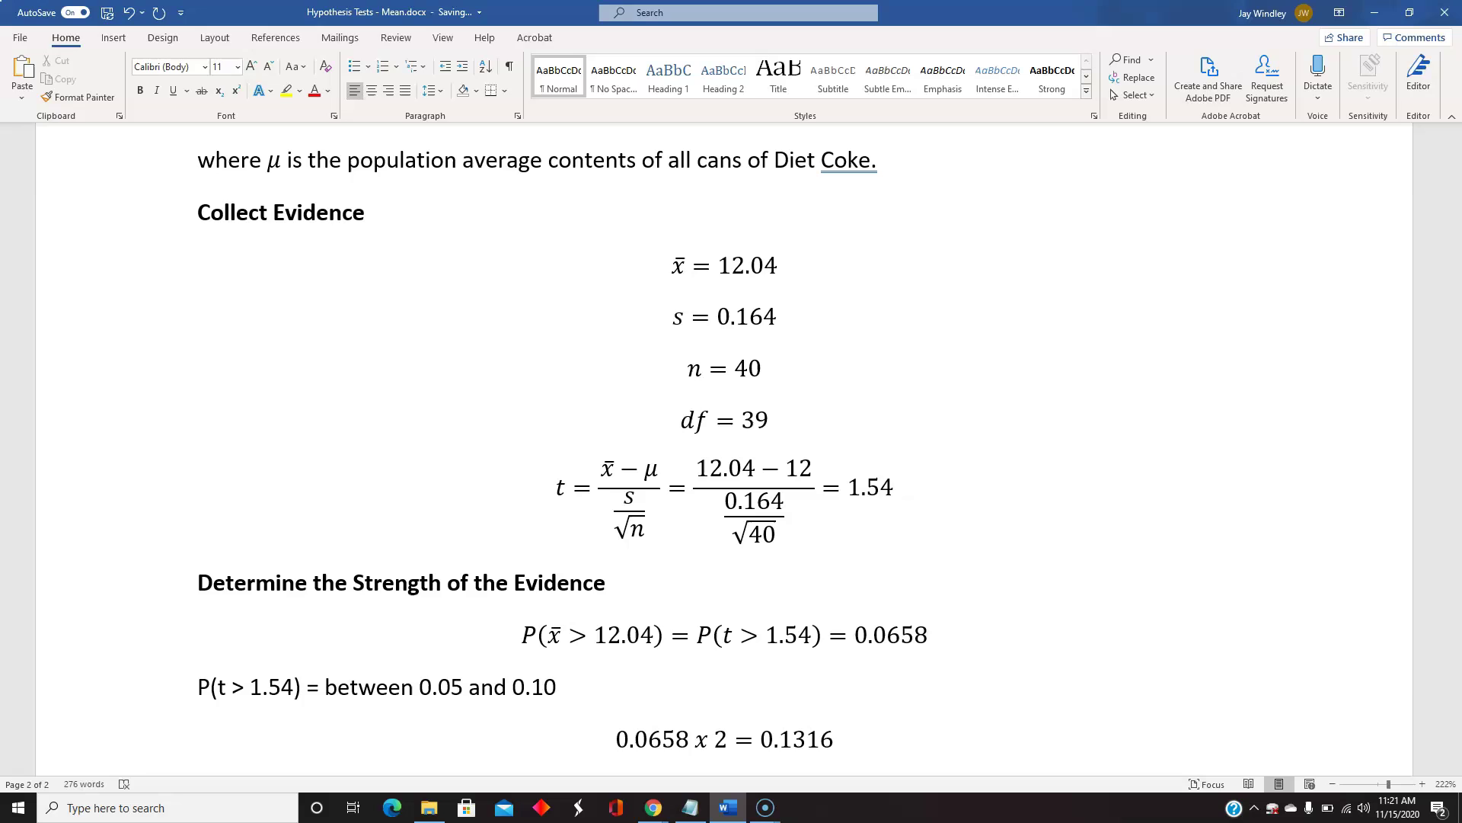
# Below the 0.0658 x 2 equation, type '(Between 0.05 and 0.10) x 2 = between 0.10 and 0.20'
pyautogui.press('Down')
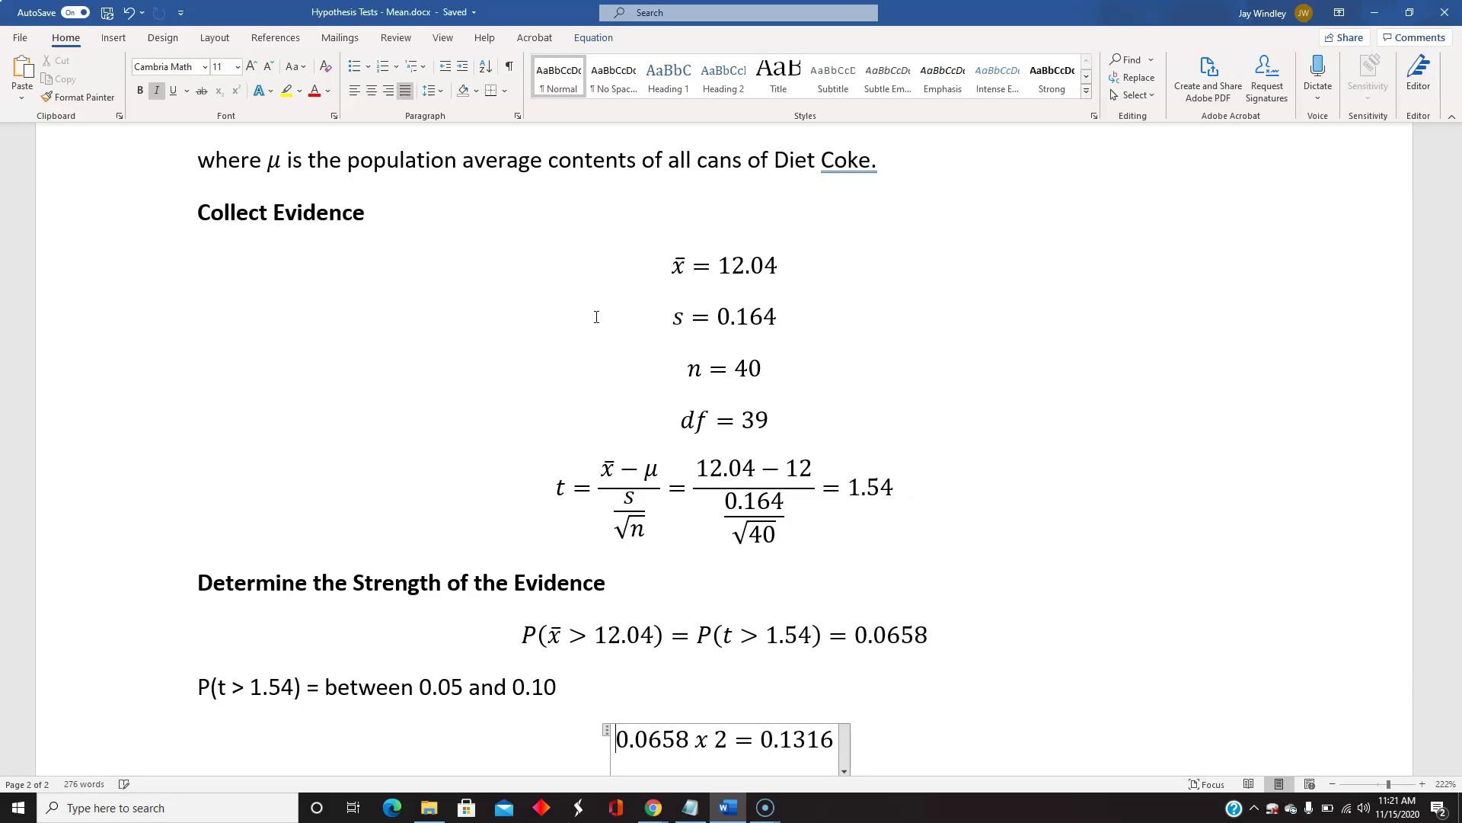
pyautogui.press('Right')
pyautogui.press('Right')
pyautogui.press('Right')
pyautogui.press('Right')
pyautogui.press('Right')
pyautogui.press('Right')
pyautogui.press('Right')
pyautogui.press('Right')
pyautogui.press('Right')
pyautogui.press('Right')
pyautogui.press('Right')
pyautogui.press('Right')
pyautogui.press('Right')
pyautogui.press('Right')
pyautogui.press('Down')
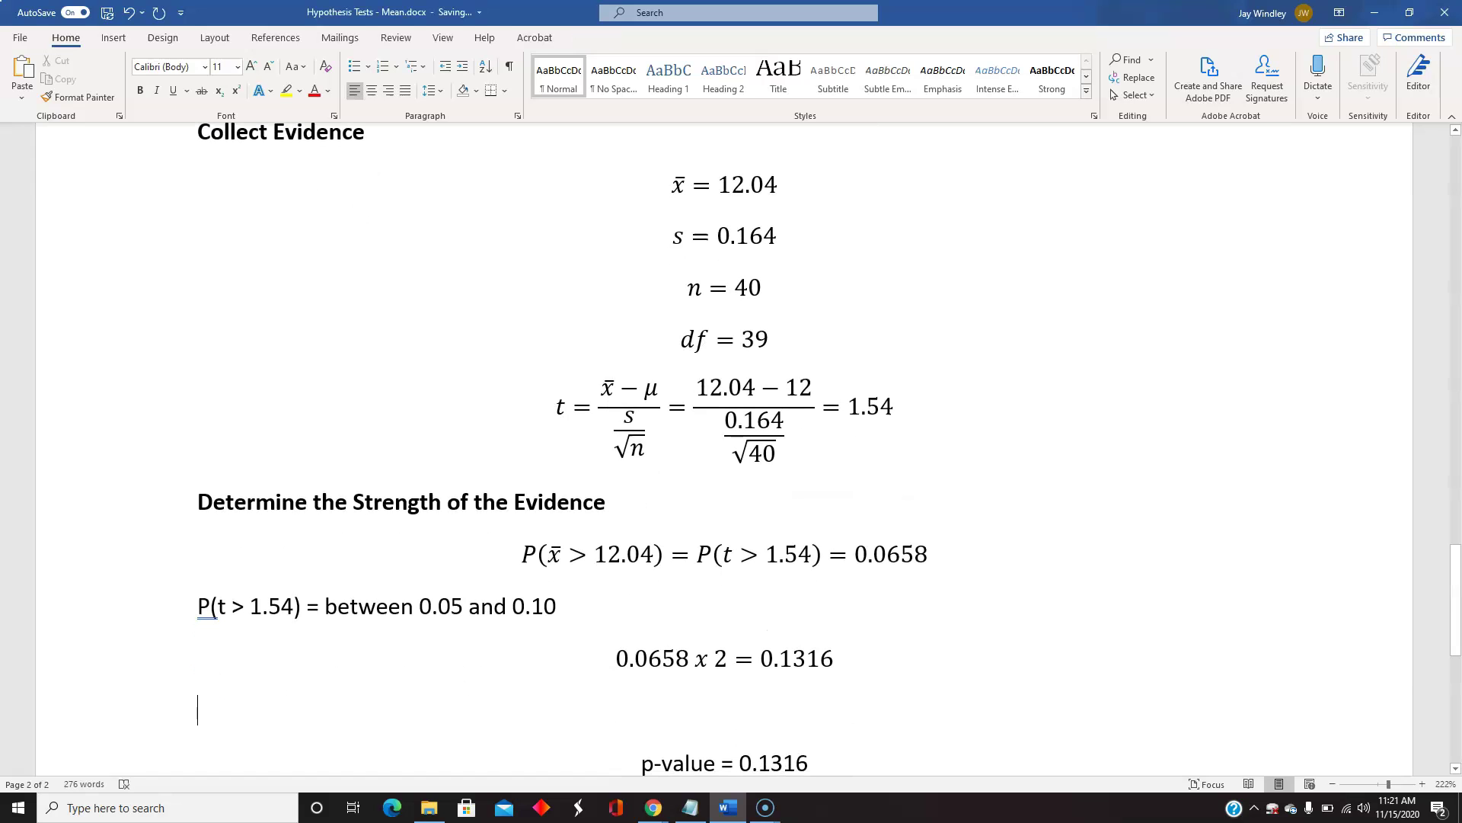
pyautogui.write('between ')
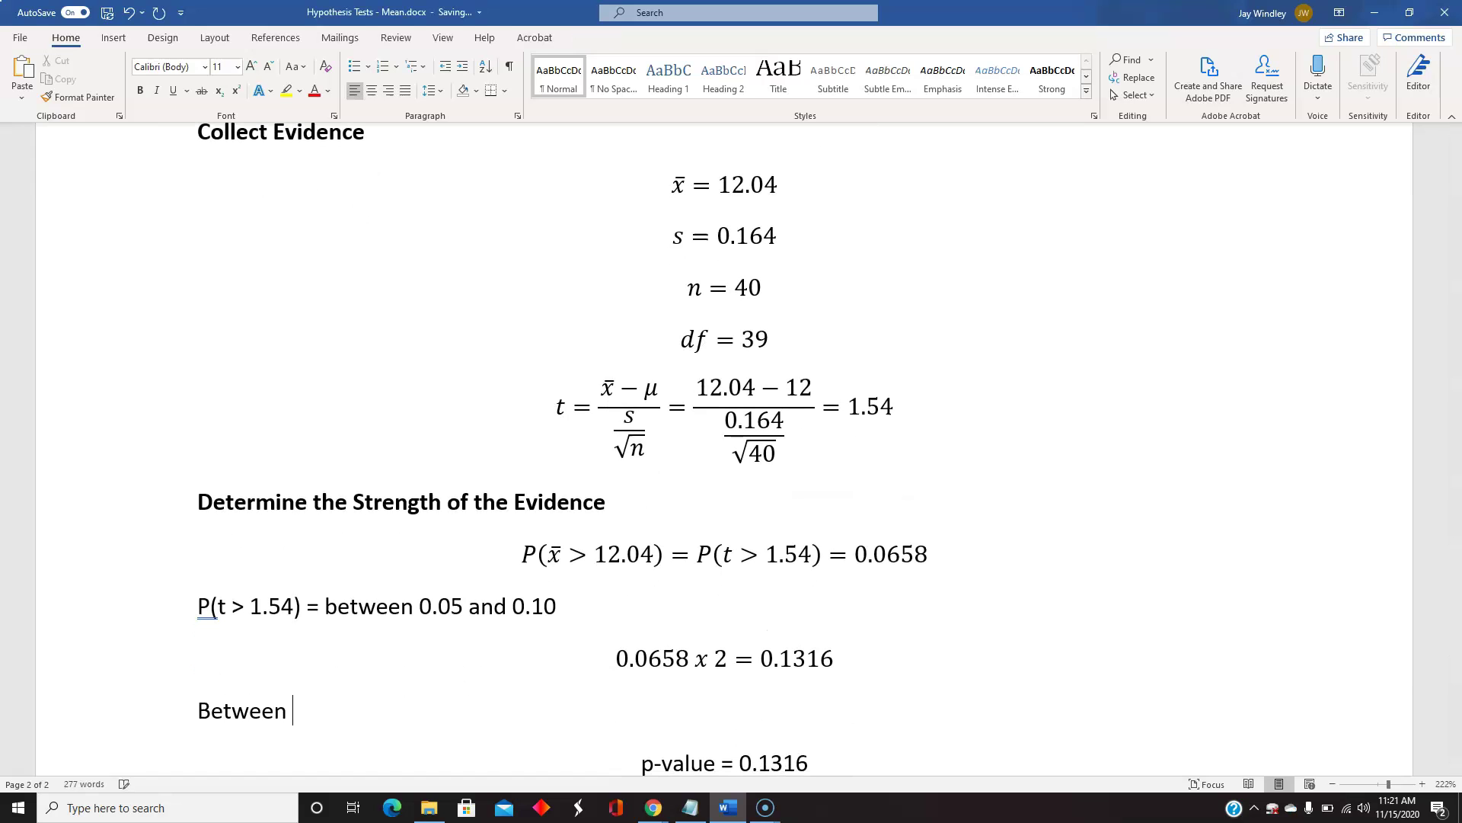
pyautogui.write('0.05 and 0')
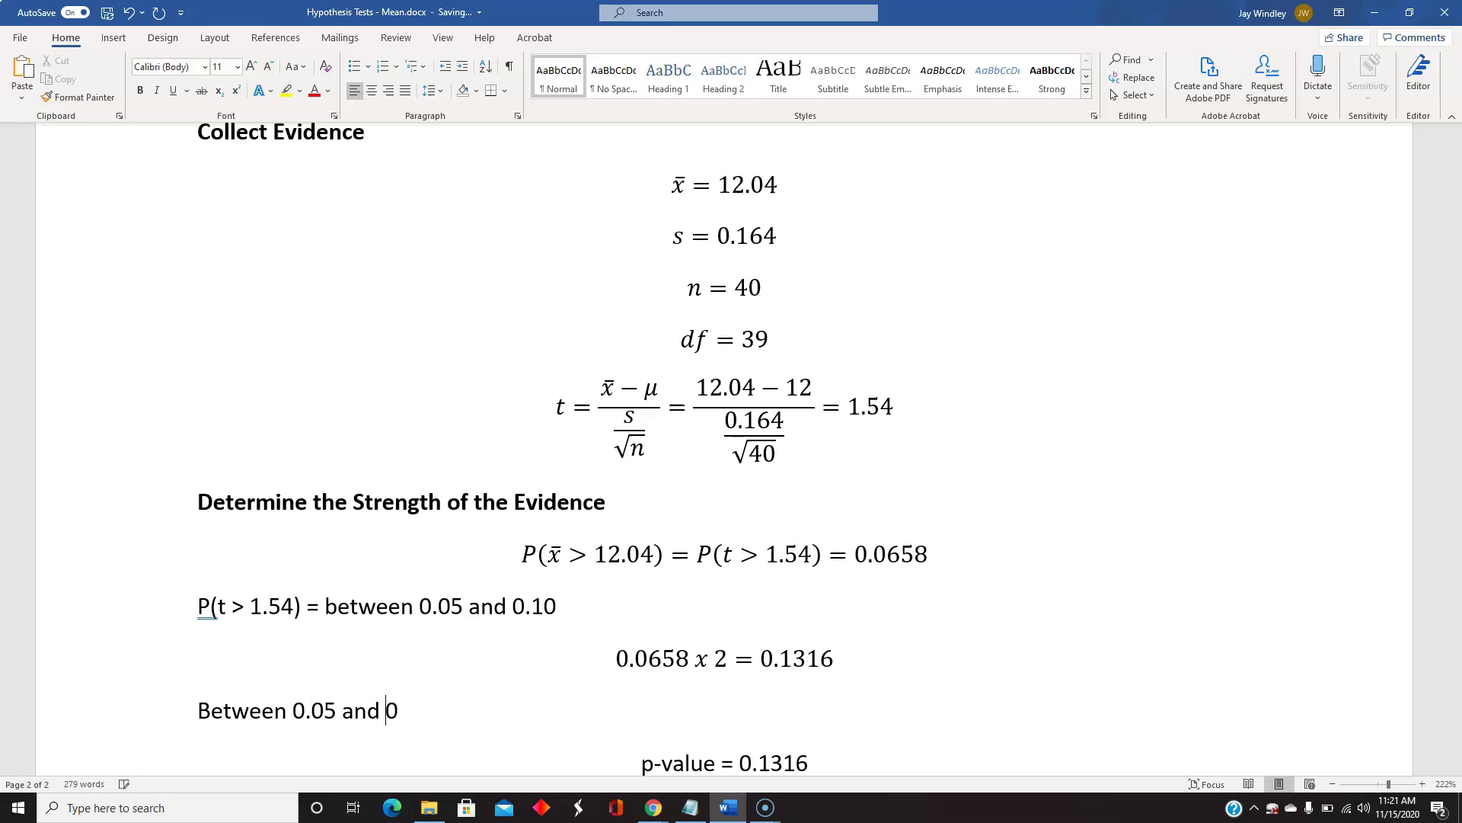
pyautogui.write('.10)')
pyautogui.press('Left')
pyautogui.press('Left')
pyautogui.press('Left')
pyautogui.press('Left')
pyautogui.press('Left')
pyautogui.press('Left')
pyautogui.press('Left')
pyautogui.press('Left')
pyautogui.press('Left')
pyautogui.press('Left')
pyautogui.press('Left')
pyautogui.press('Left')
pyautogui.press('Left')
pyautogui.press('Left')
pyautogui.write('(')
pyautogui.press('Down')
pyautogui.press('Up')
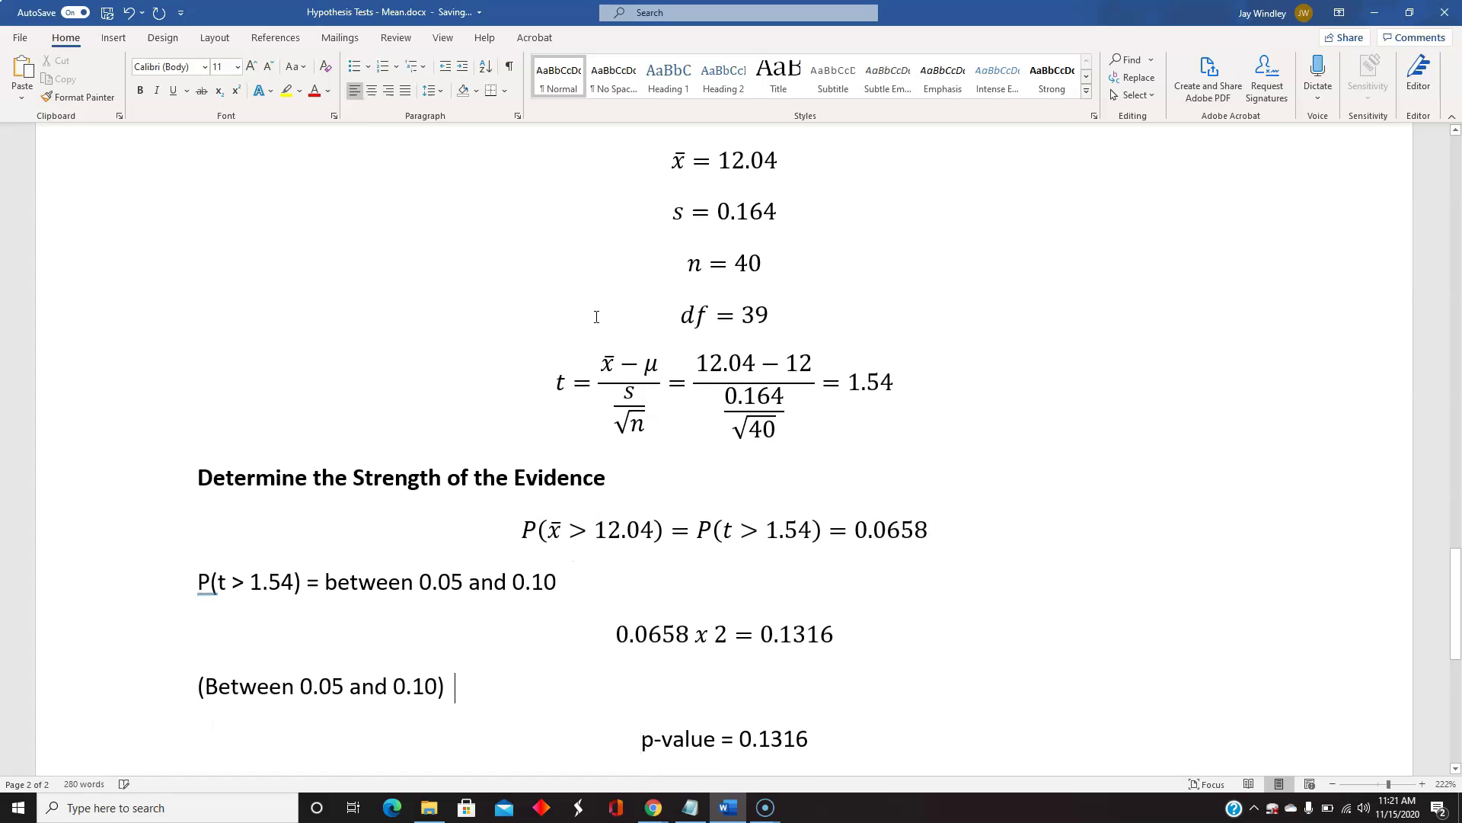
pyautogui.write('x 2 ')
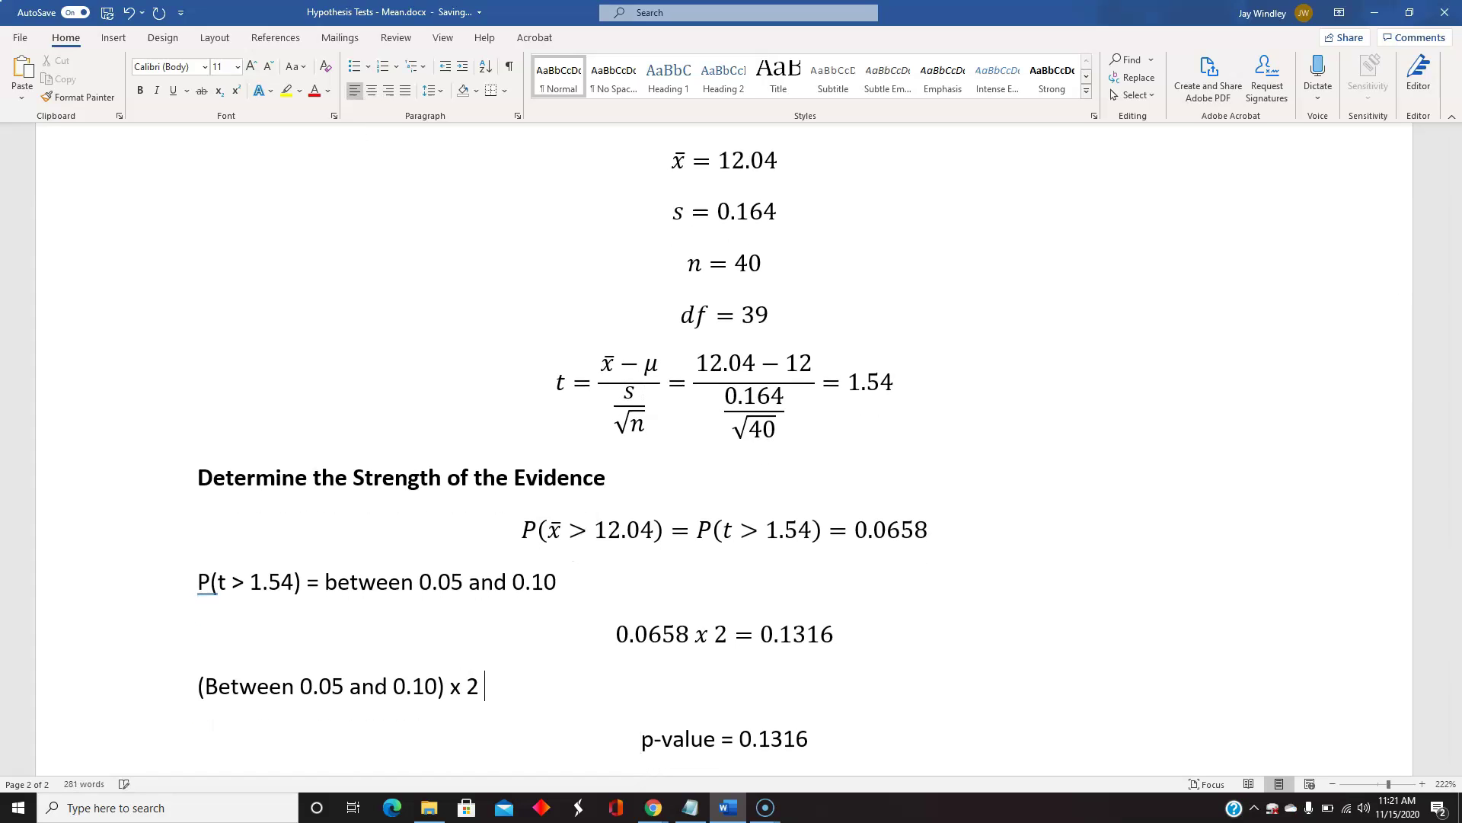
pyautogui.write('= between ')
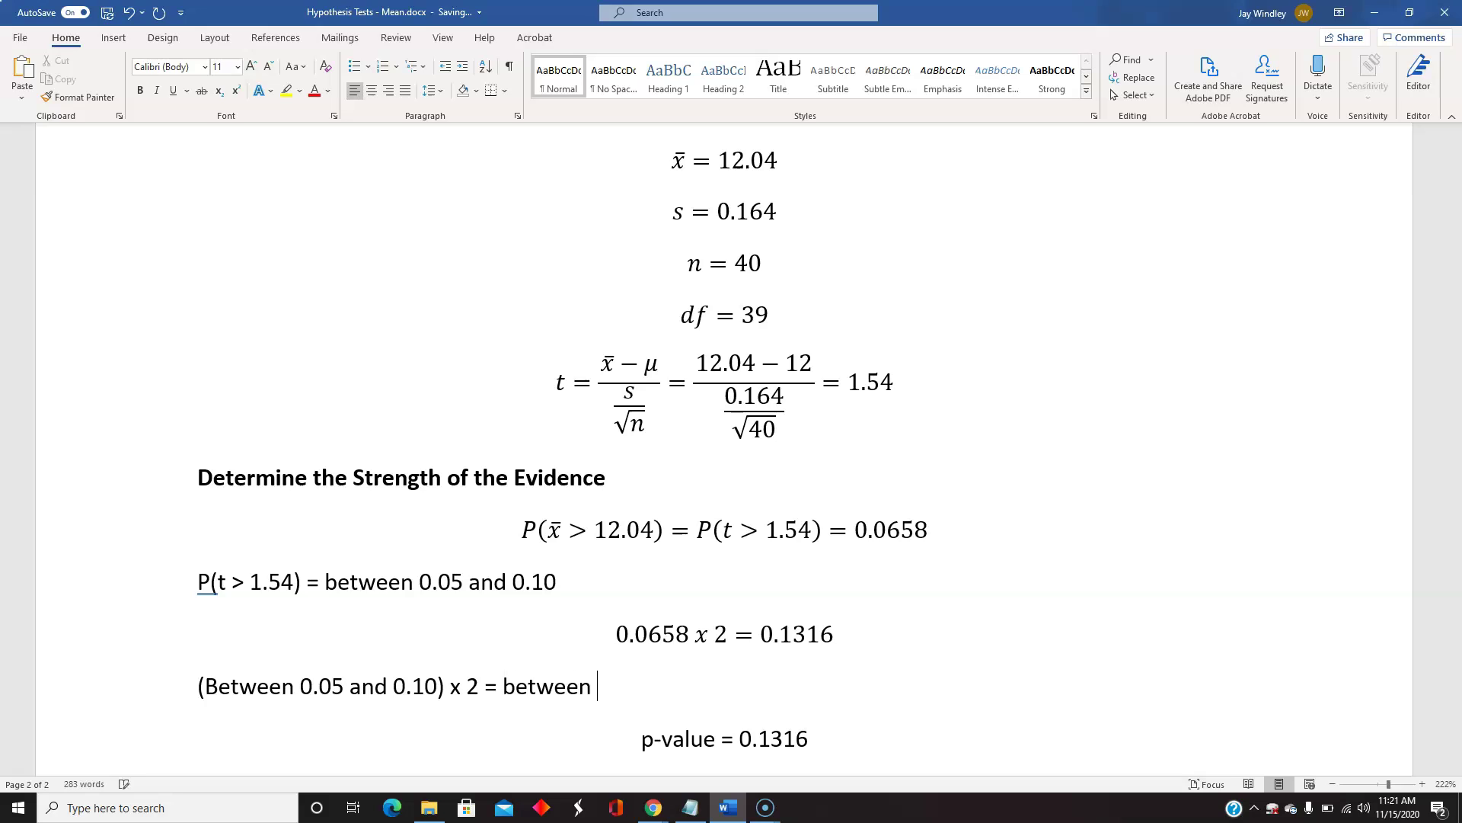
pyautogui.write('0.10 and 0.20')
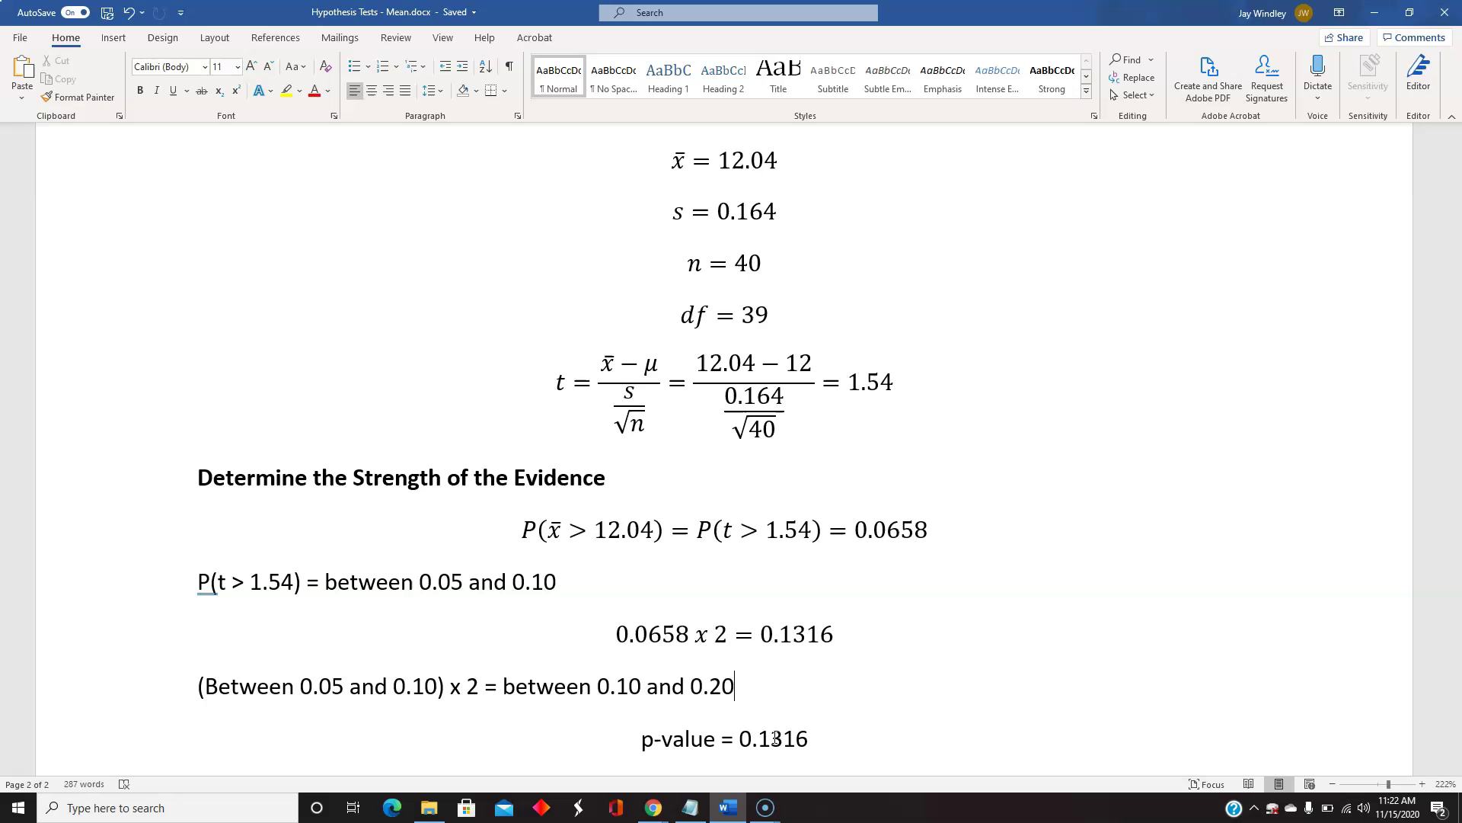
pyautogui.click(653, 807)
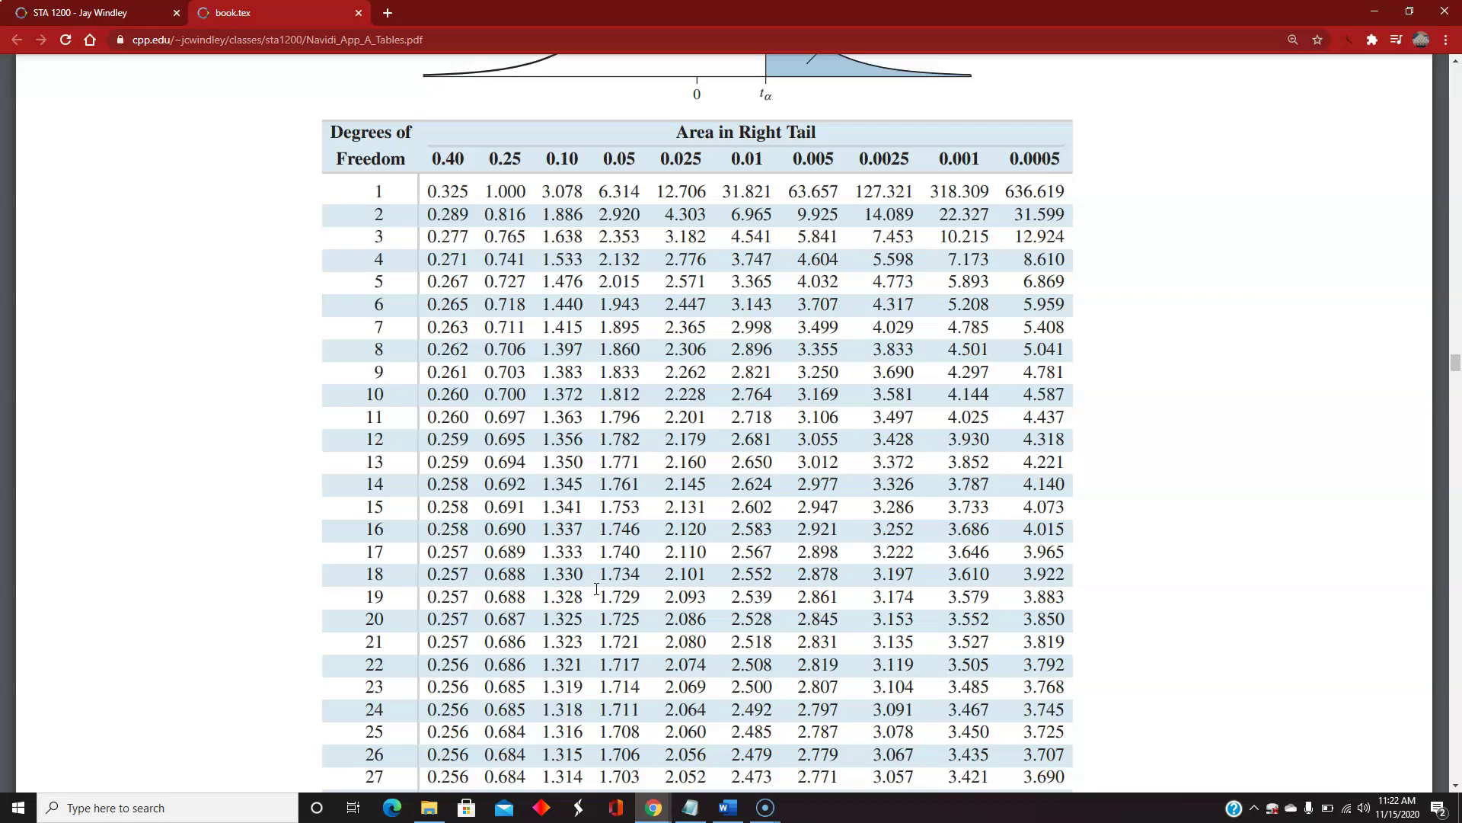
pyautogui.hotkey('alt', 'Tab')
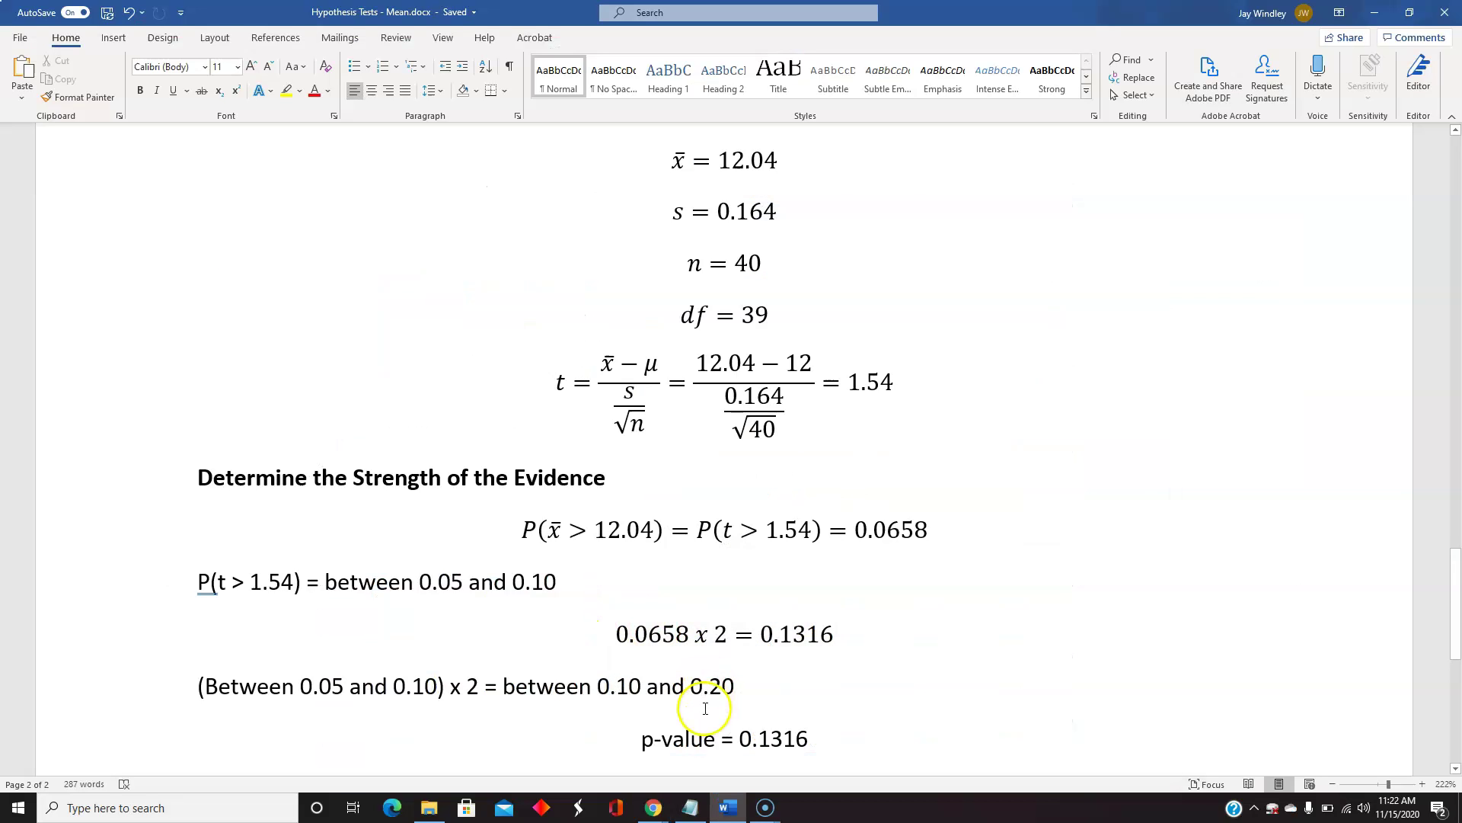
pyautogui.click(750, 695)
pyautogui.click(738, 690)
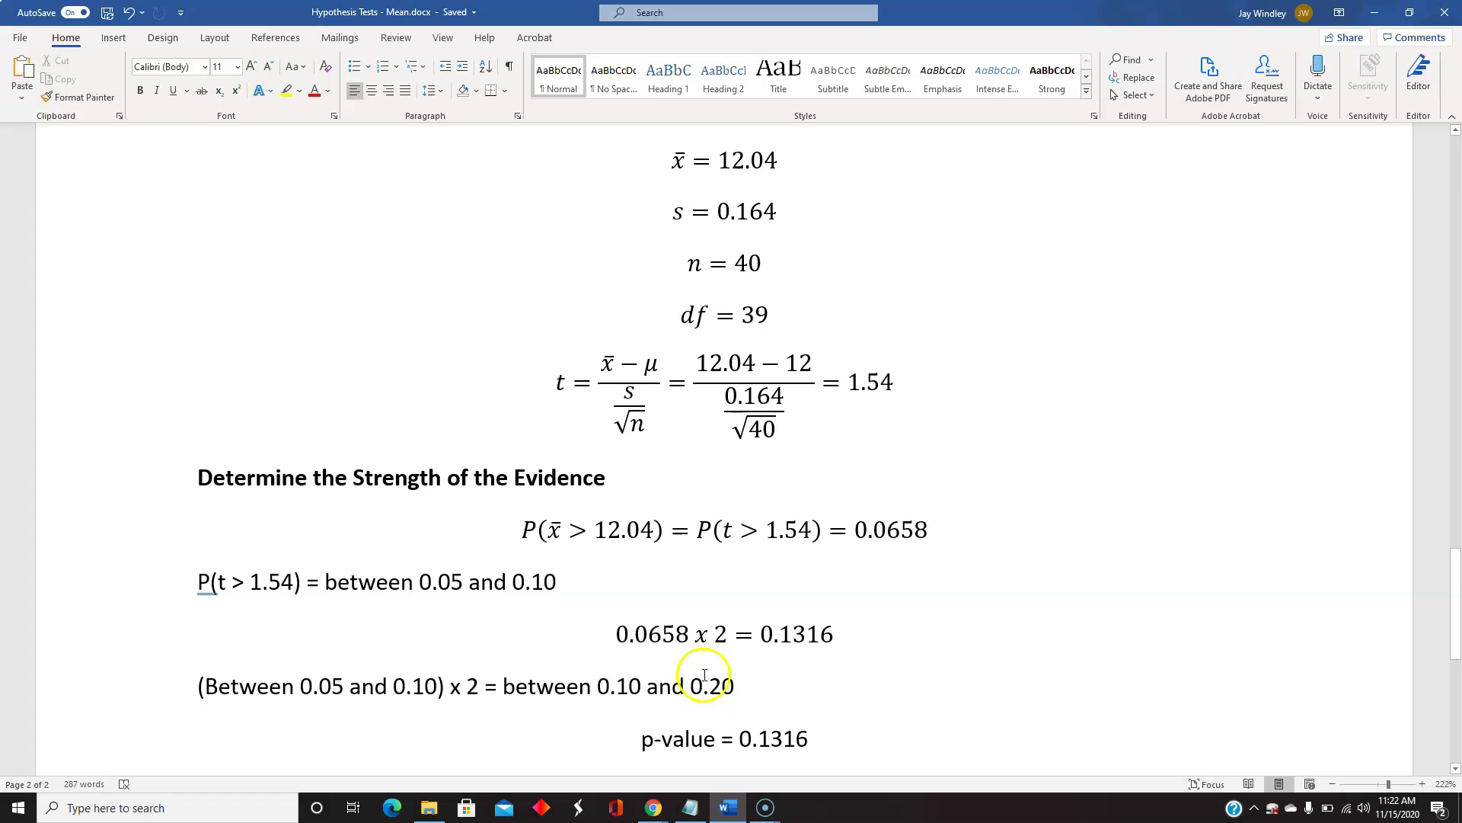
pyautogui.moveTo(739, 689); pyautogui.dragTo(544, 723)
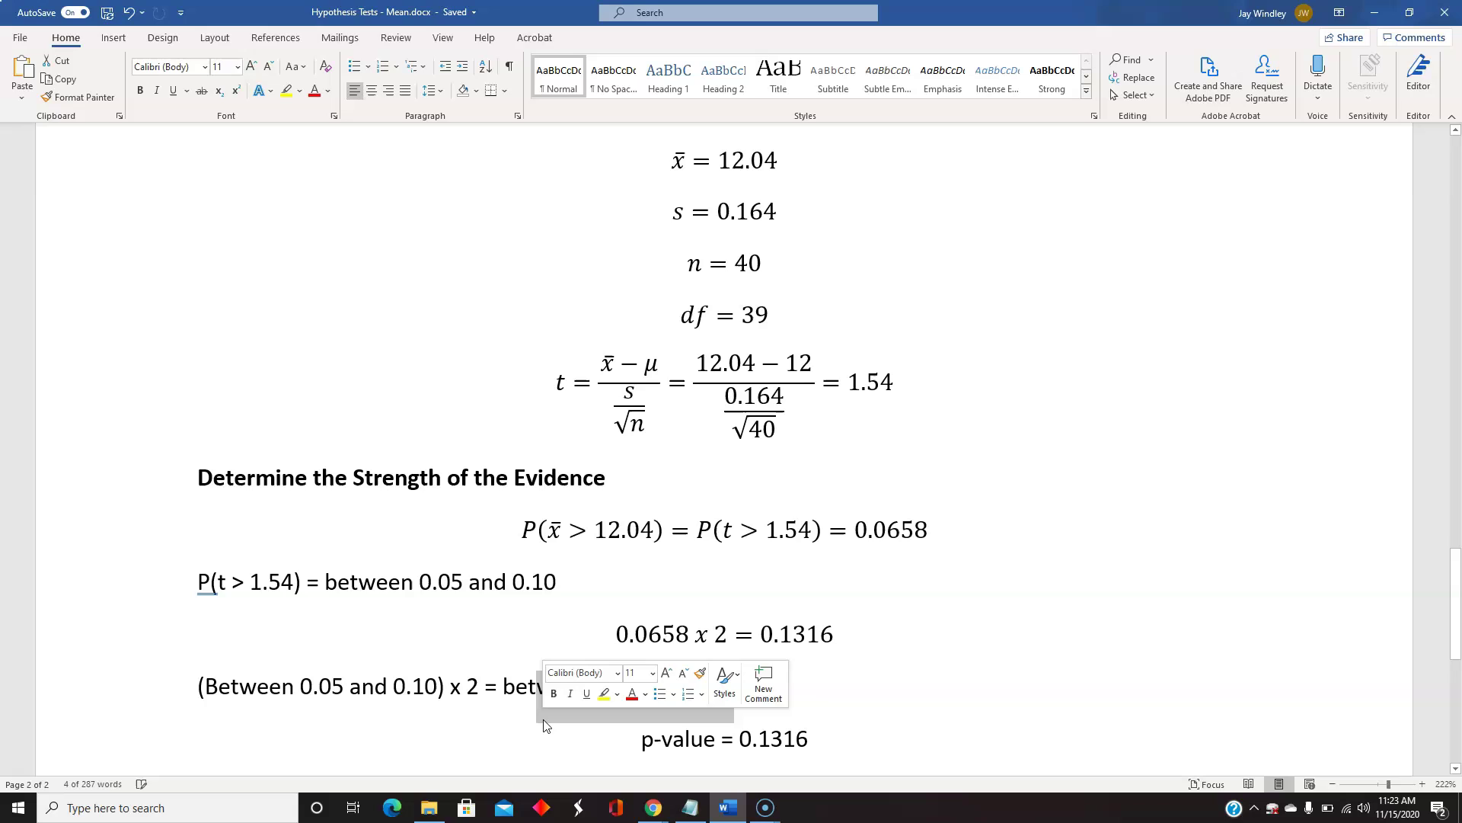